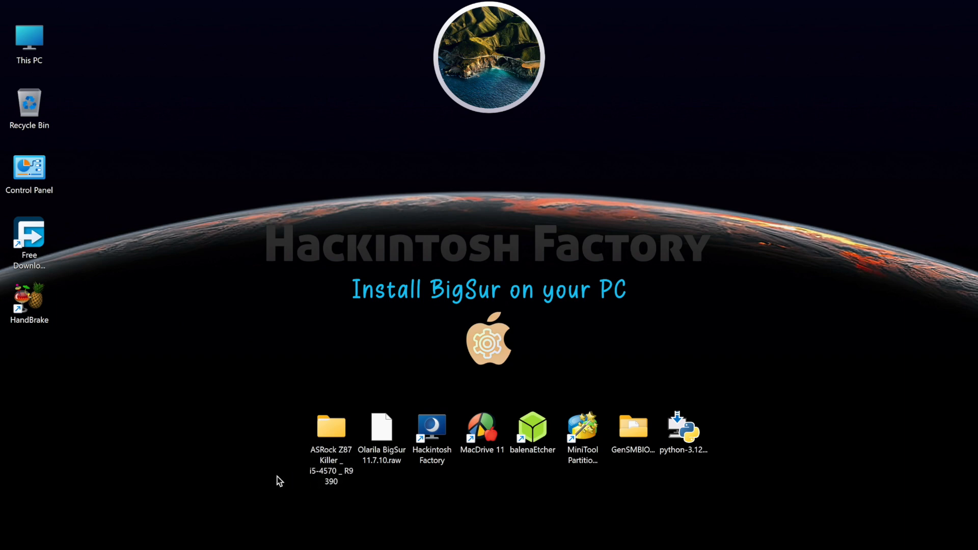
left_click_drag(276, 475, 738, 417)
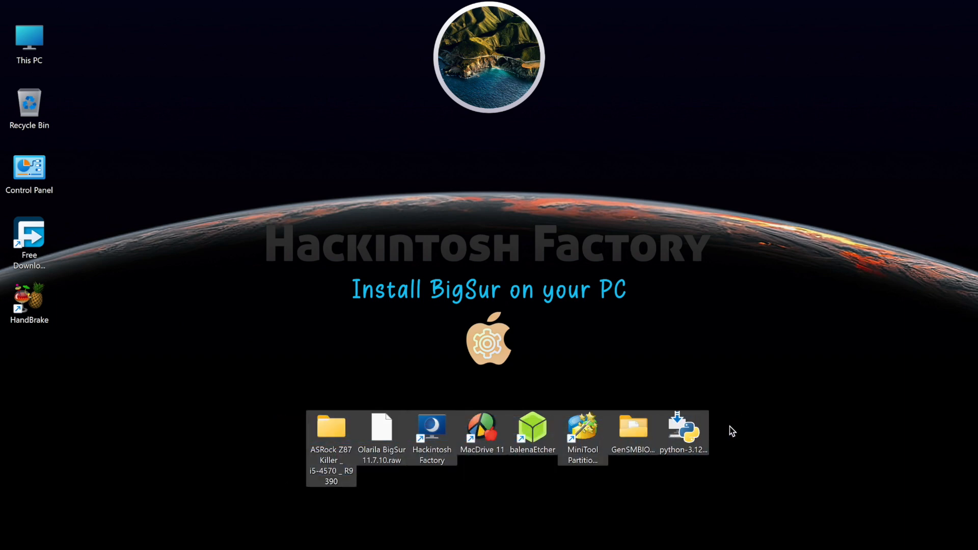
left_click(732, 426)
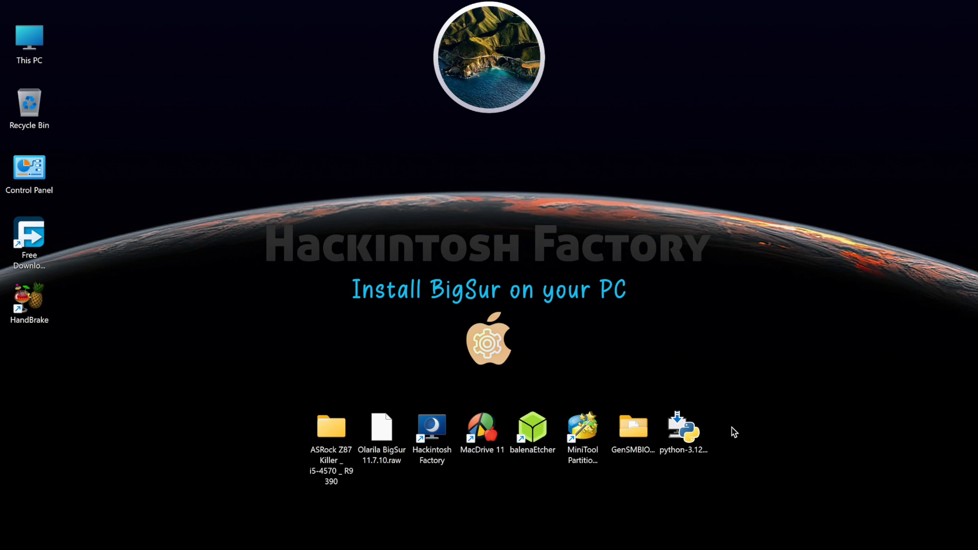
- Start balenaEtcher and load the BigSur 11.7.10.raw file from the Desktop as the image to flash
double_click(533, 424)
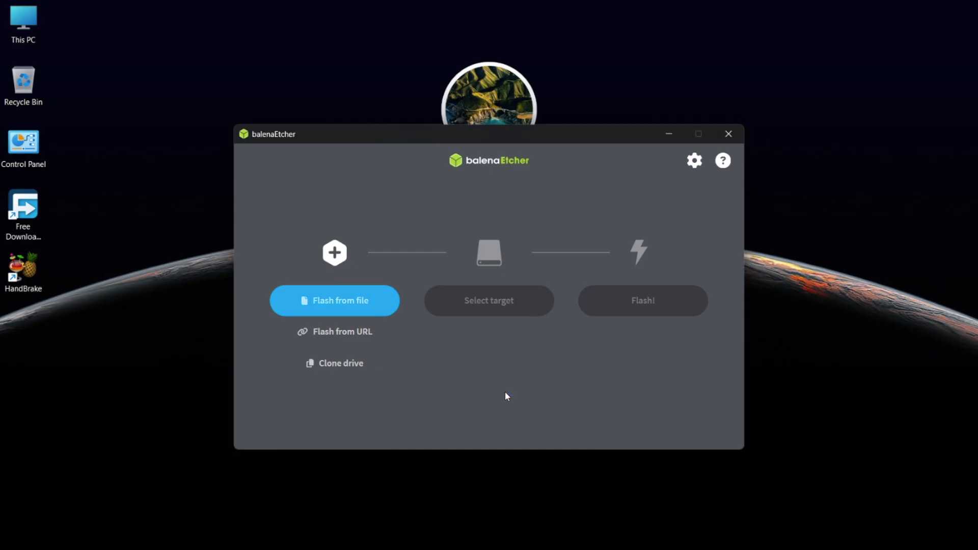
left_click(375, 311)
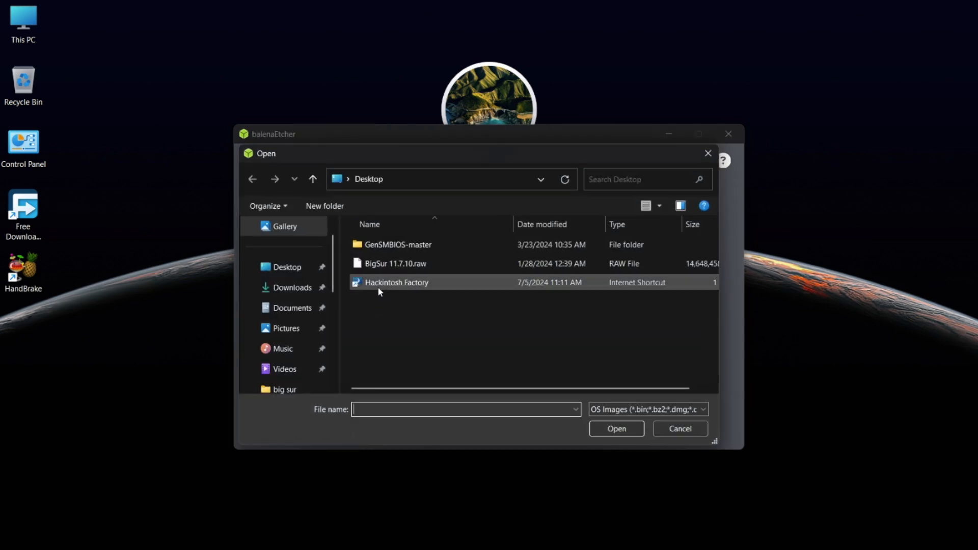
double_click(385, 267)
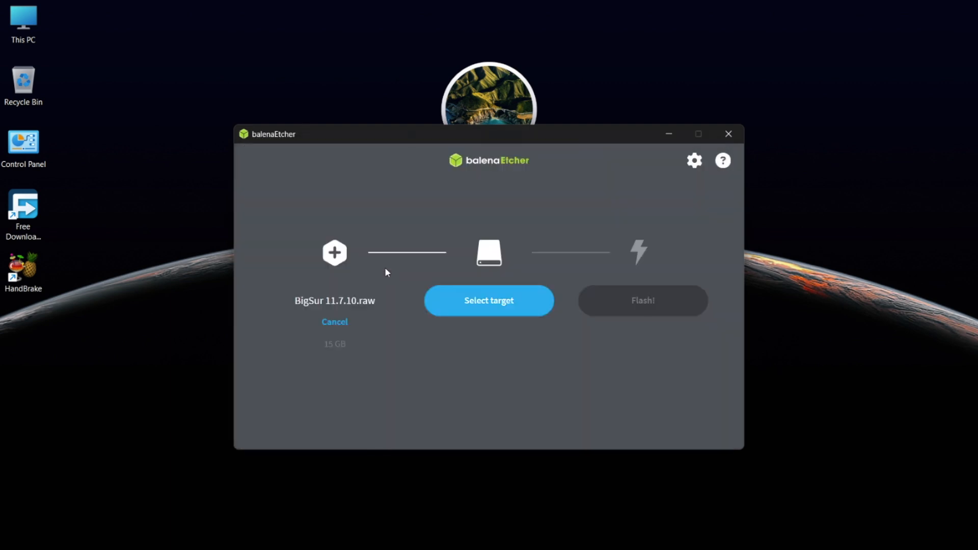
- Flash the image to the SanDisk 3.2Gen1 USB device and close the flashing program once it completes
left_click(496, 312)
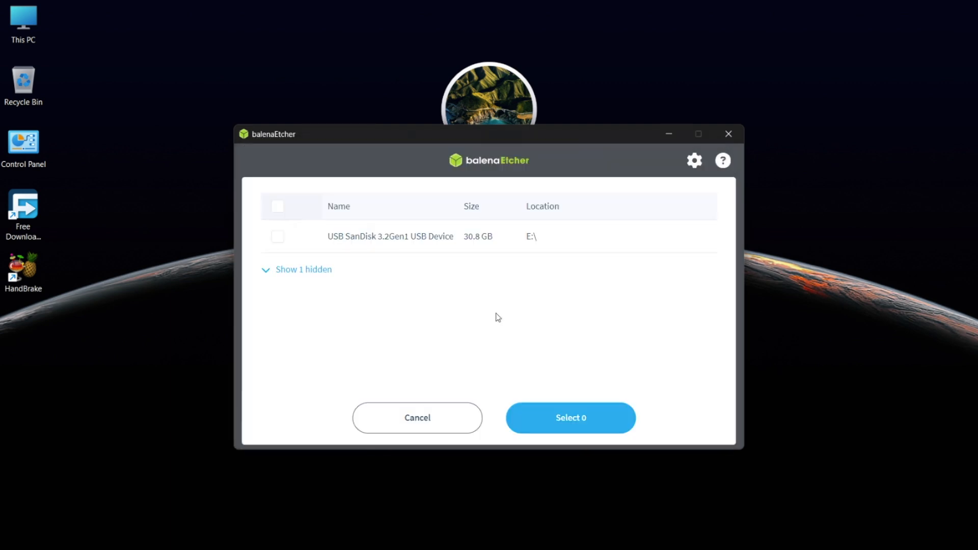
left_click(446, 247)
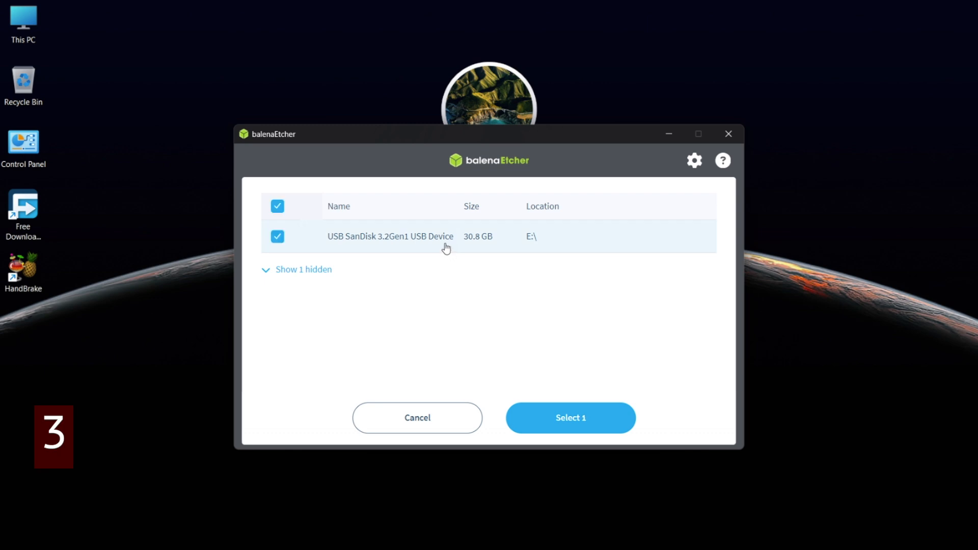
left_click(610, 417)
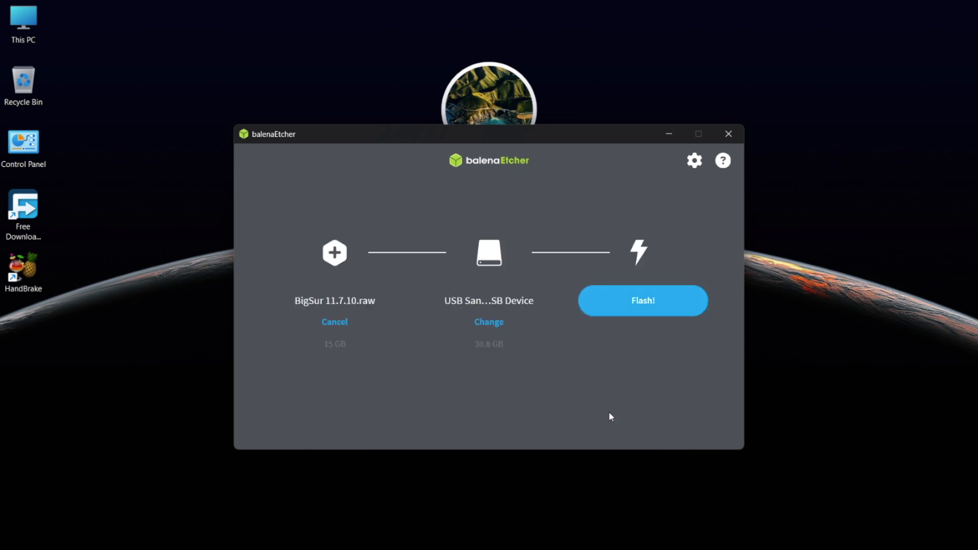
left_click(641, 311)
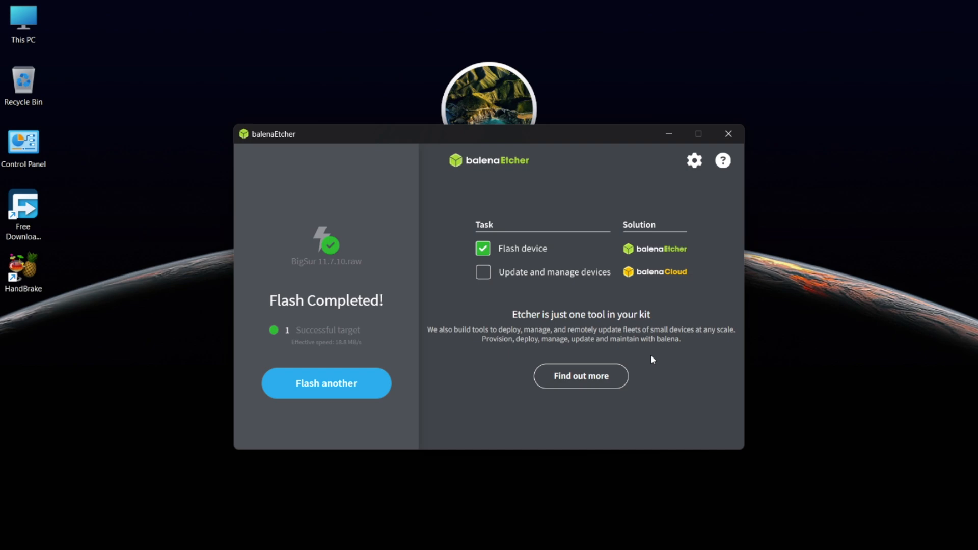
left_click(728, 135)
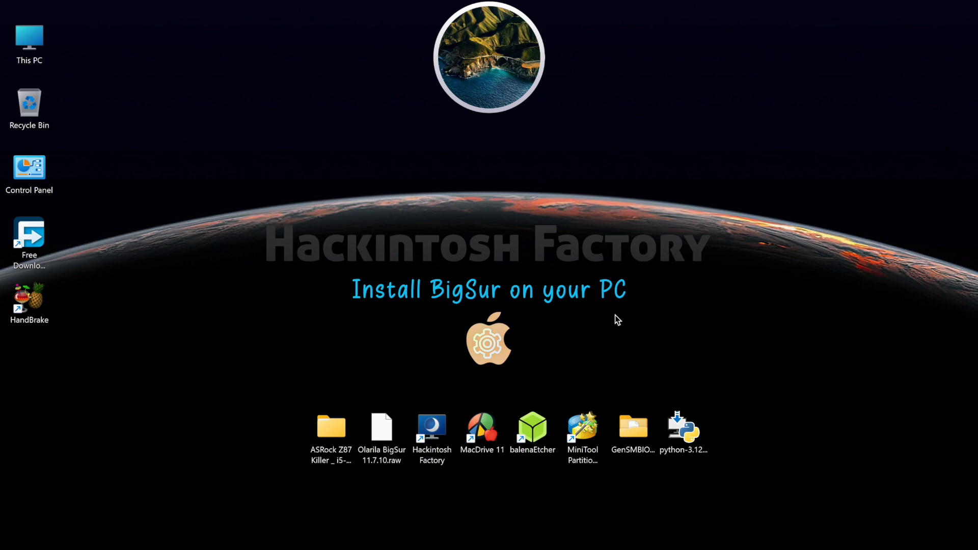
- Open MiniTool Partition Wizard and assign drive letter F: to the EFI partition on the SanDisk USB disk
double_click(585, 419)
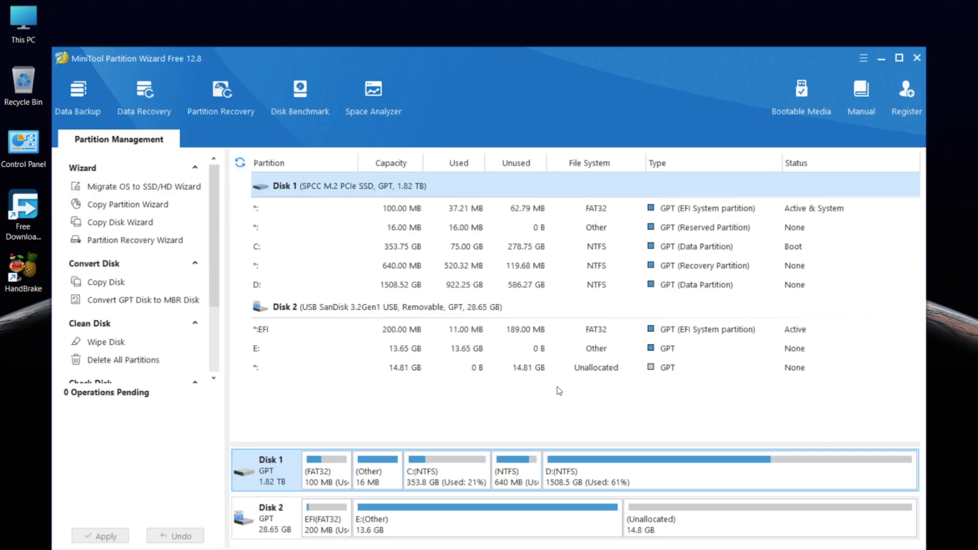
left_click(342, 334)
right_click(342, 334)
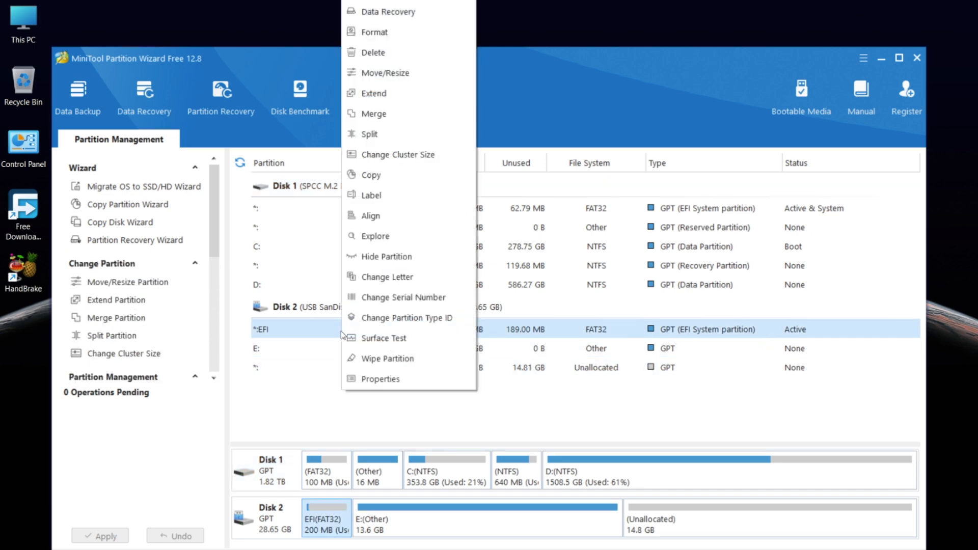
left_click(396, 277)
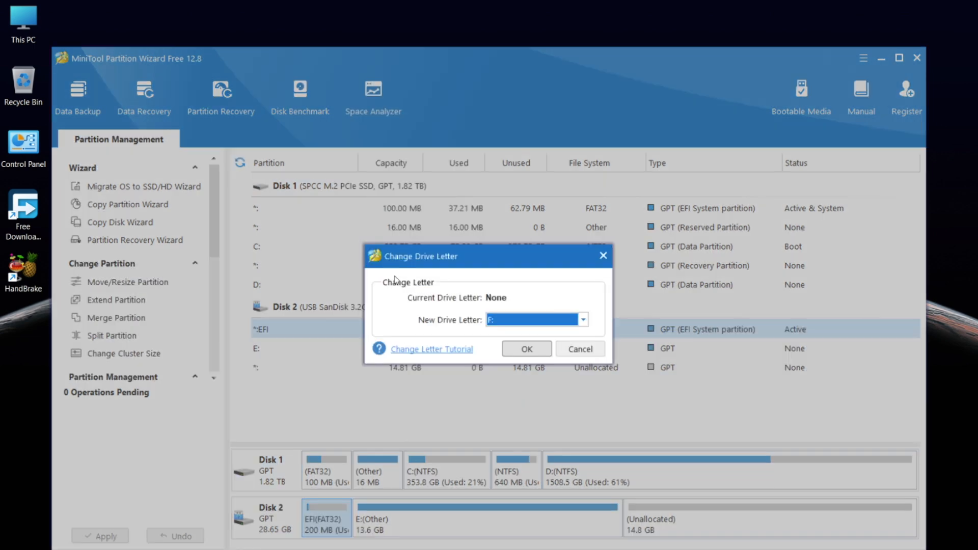
left_click(512, 349)
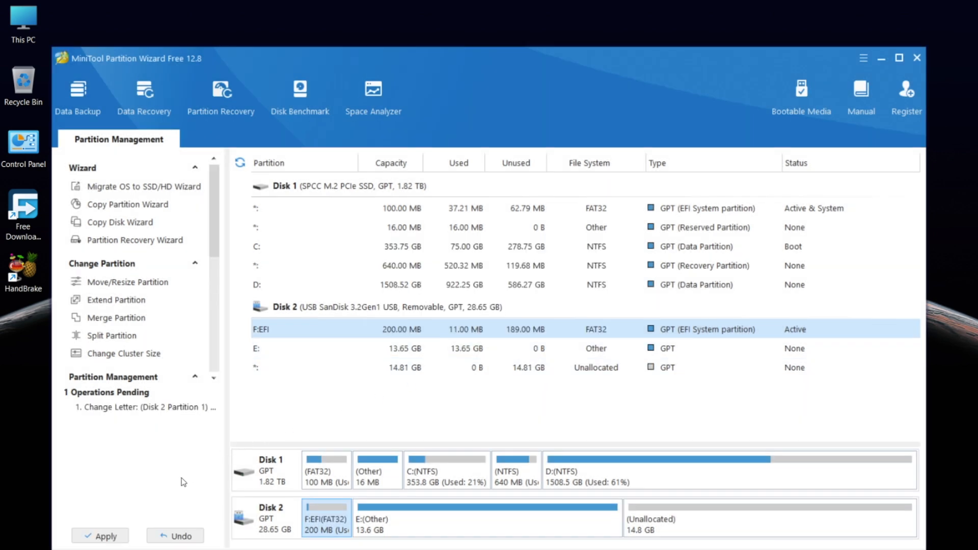
- Apply the pending drive letter change and quit the partition program
left_click(121, 535)
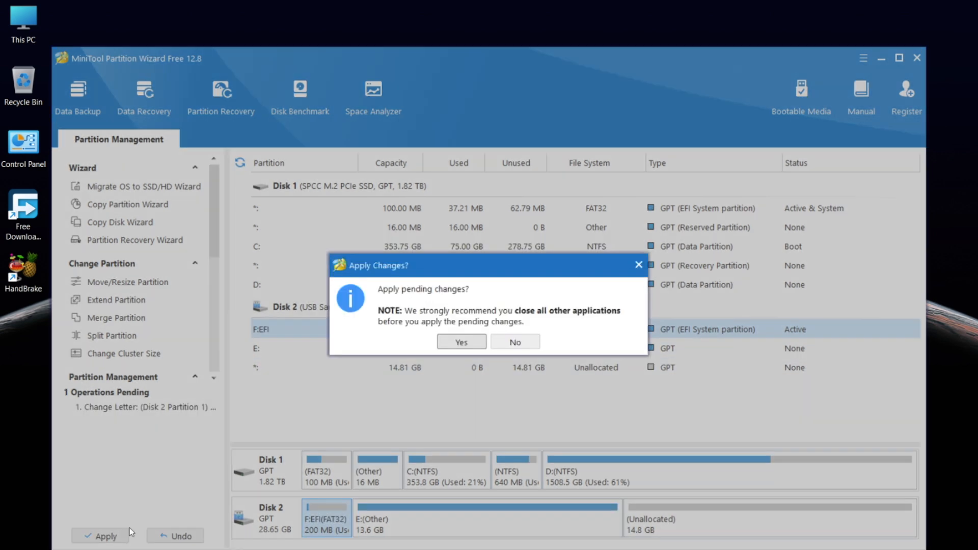
left_click(457, 342)
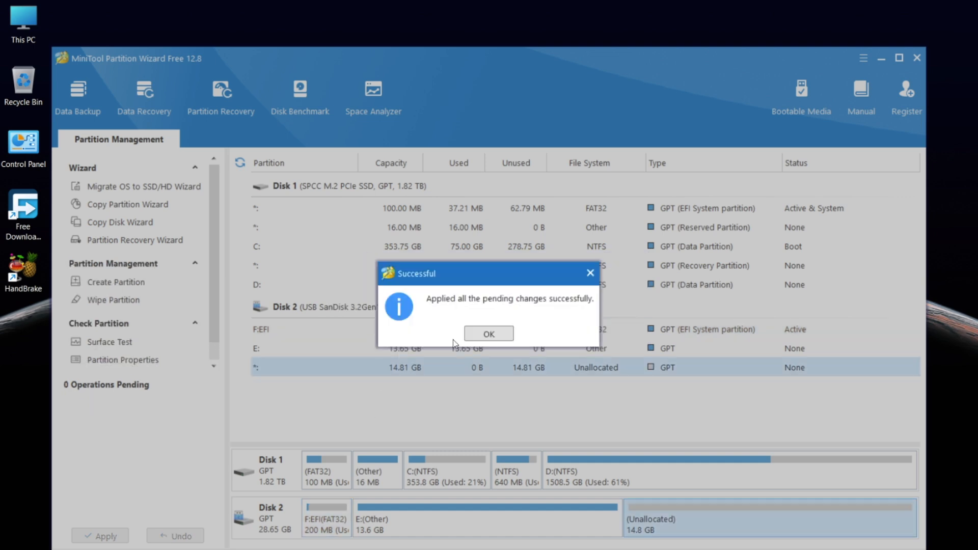
left_click(484, 333)
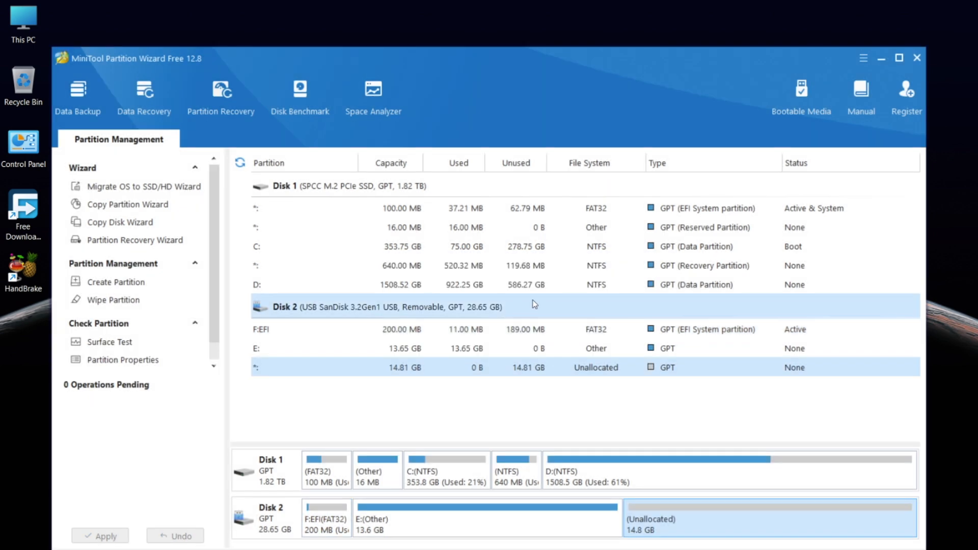
left_click(916, 57)
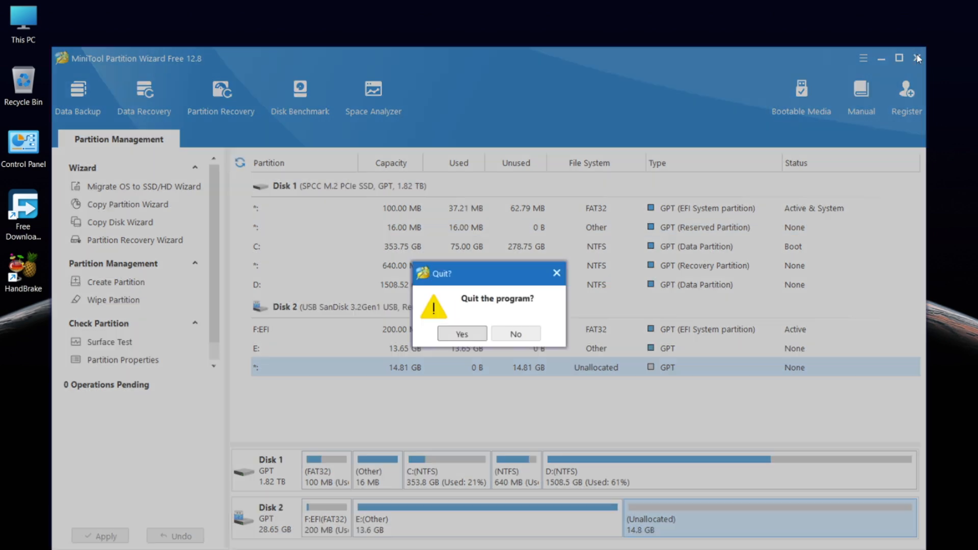
left_click(471, 336)
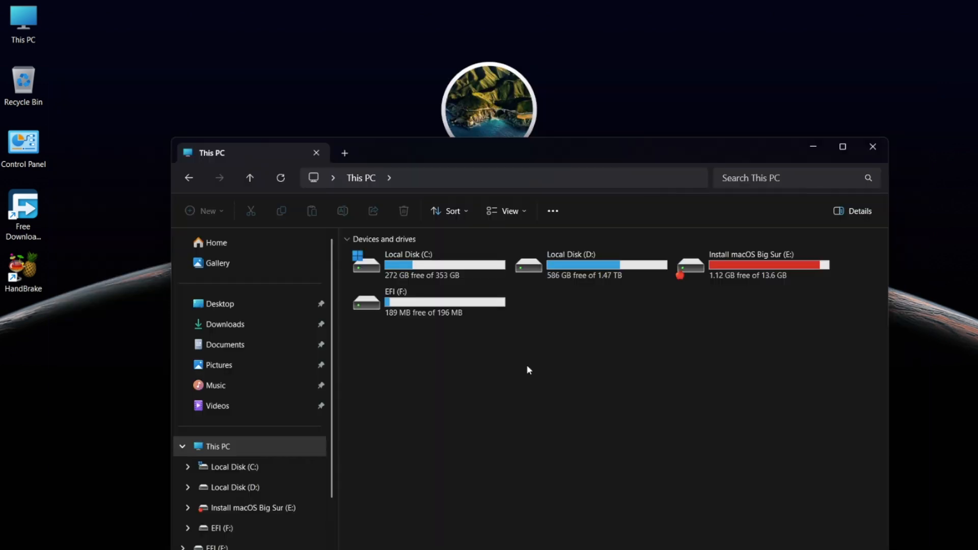
- Try to open the EFI (F:) drive by requesting access, and check its properties for security settings
double_click(479, 309)
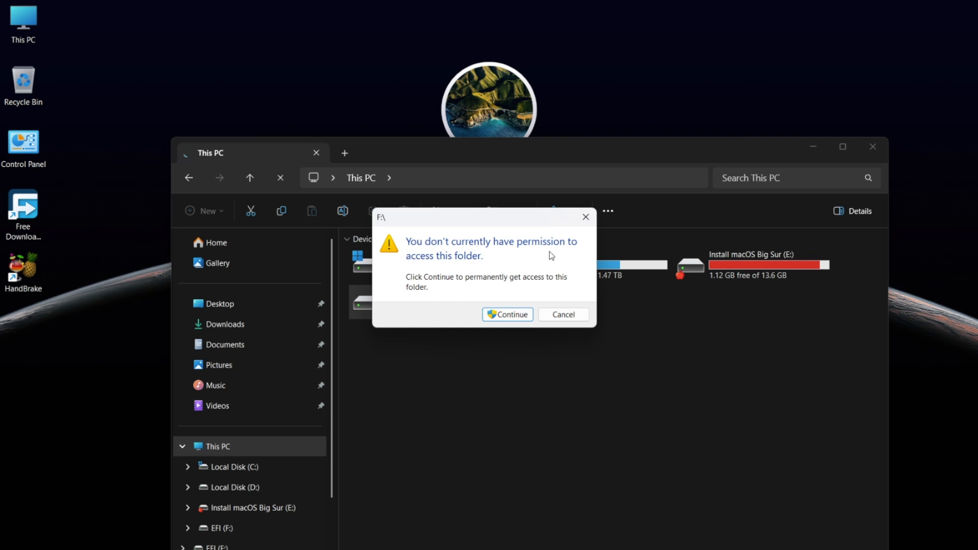
left_click(508, 314)
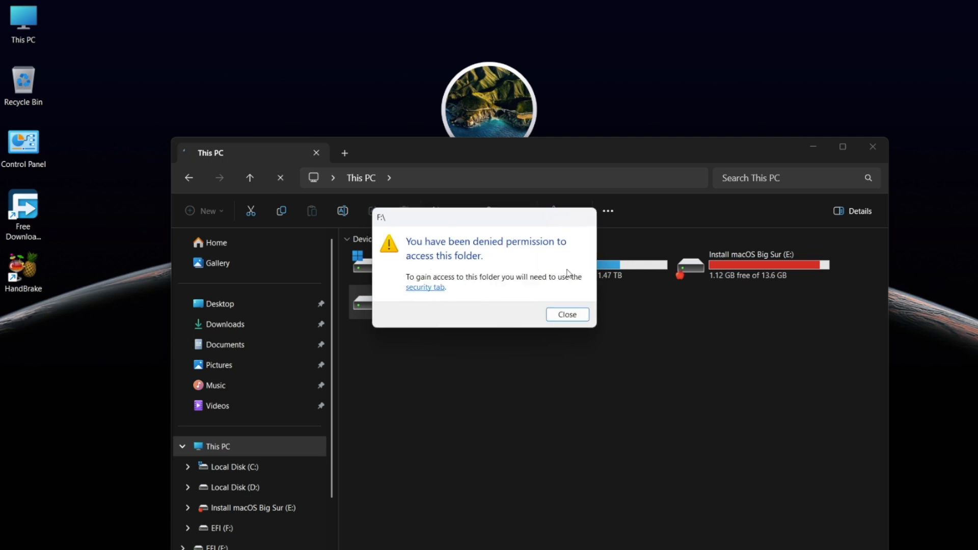
left_click(431, 290)
left_click(485, 303)
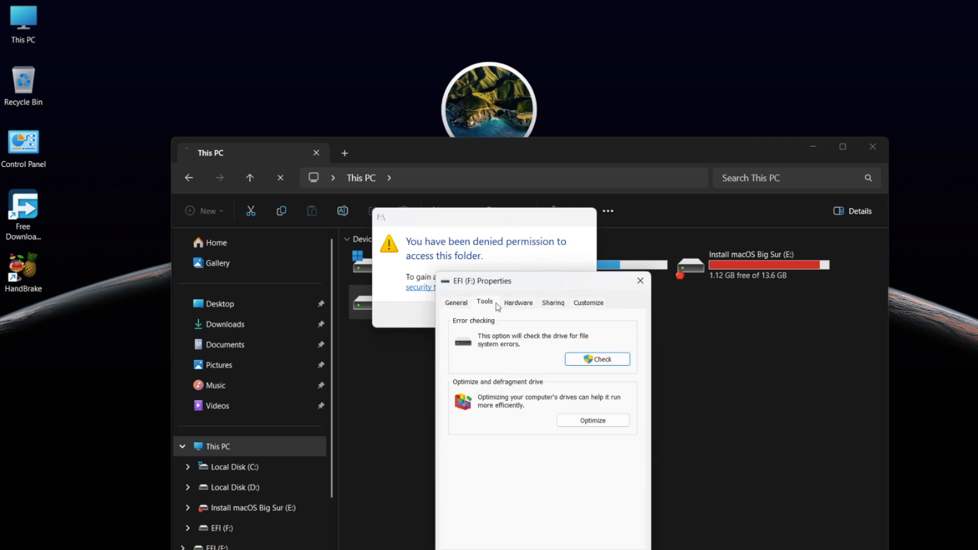
left_click(553, 303)
left_click(588, 301)
left_click(457, 302)
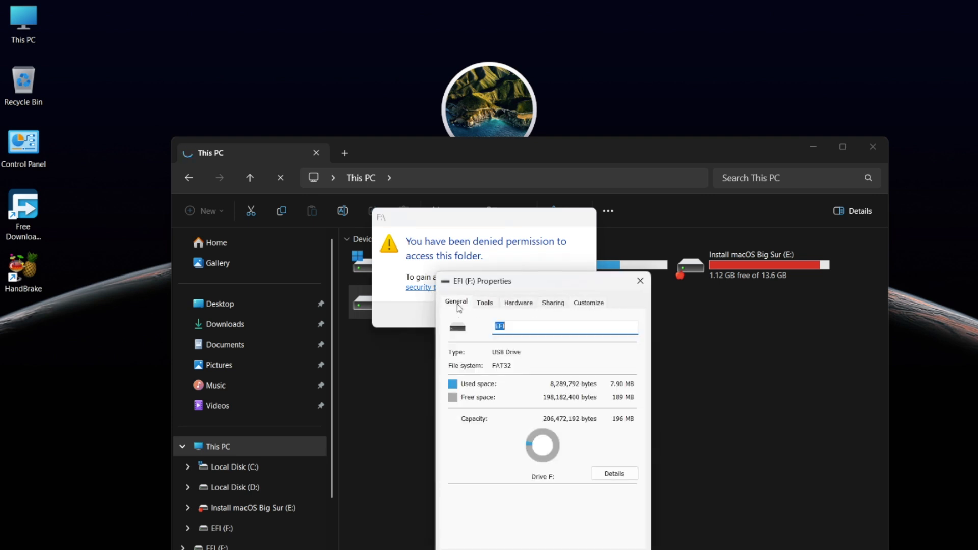
left_click(640, 280)
left_click(568, 314)
left_click(545, 343)
- Search Windows for the group policy tool and open the Local Group Policy Editor
key("super")
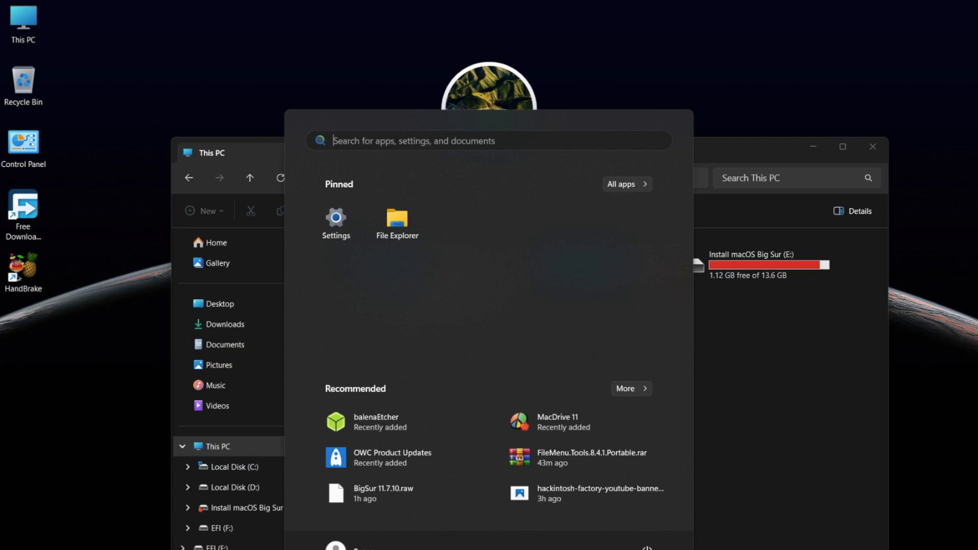
type("gr")
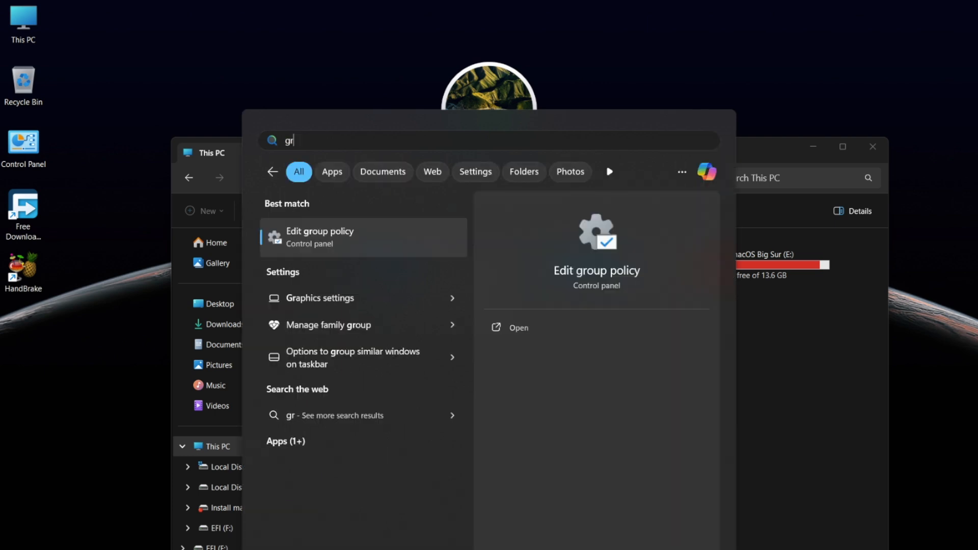
key("Return")
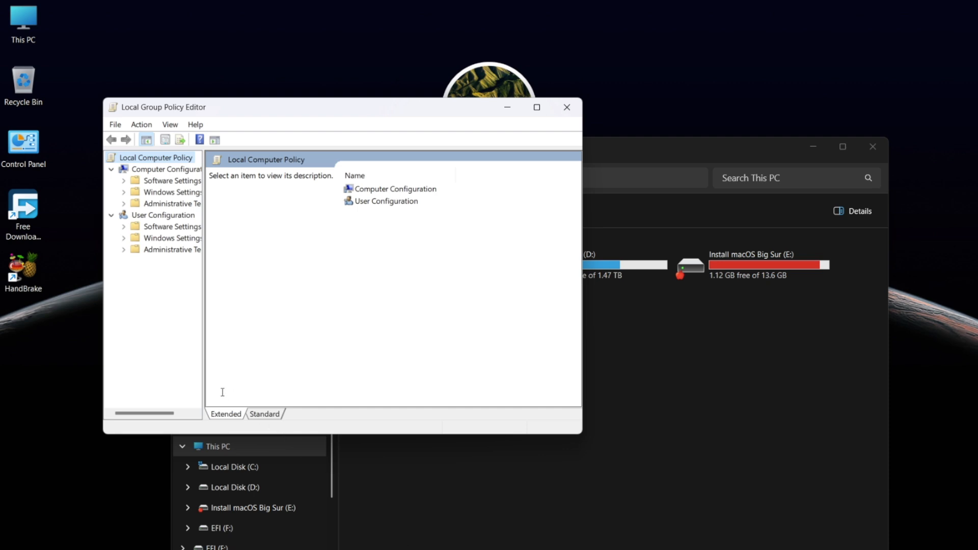
- Show Security Options under Computer Configuration, Windows Settings, Security Settings, Local Policies, widening the tree to read its entries
left_click_drag(206, 386, 247, 389)
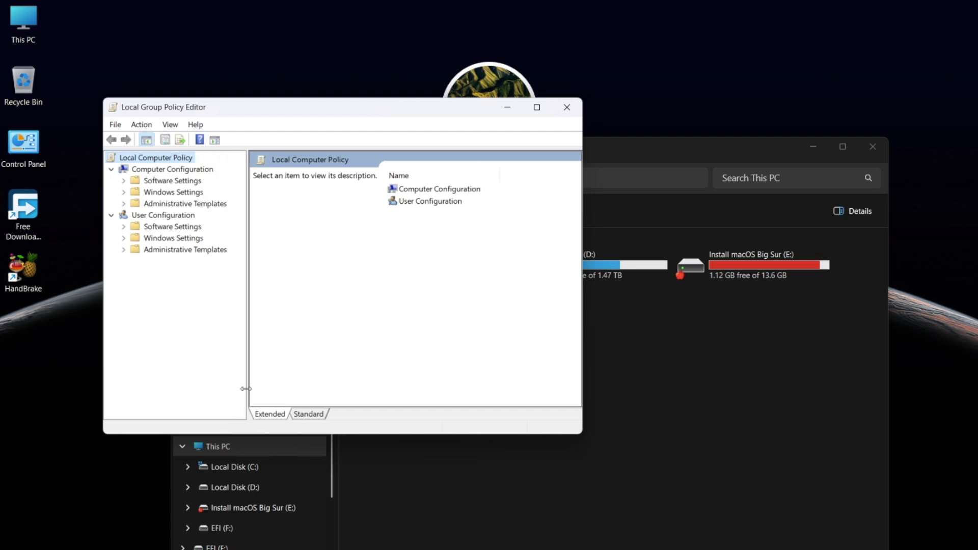
left_click(123, 192)
left_click(135, 238)
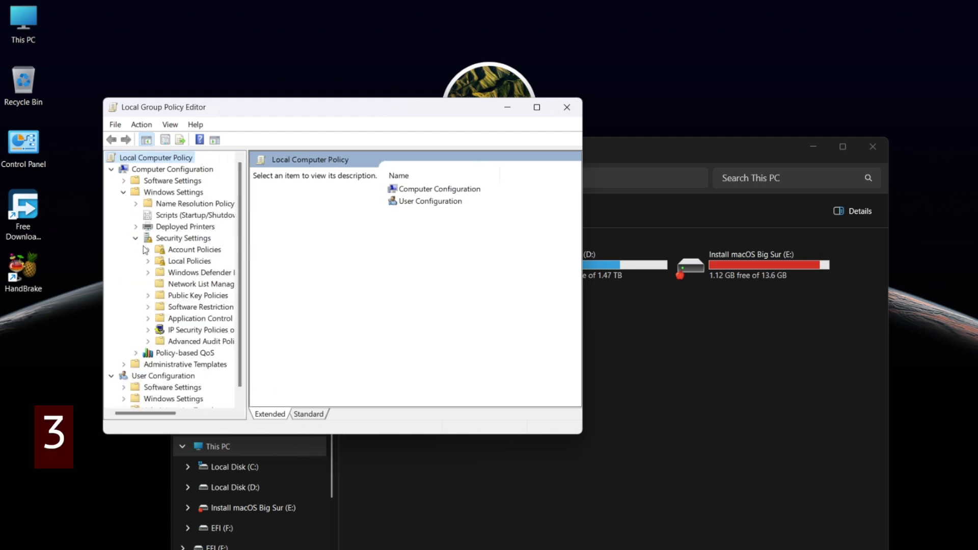
left_click_drag(247, 352, 304, 353)
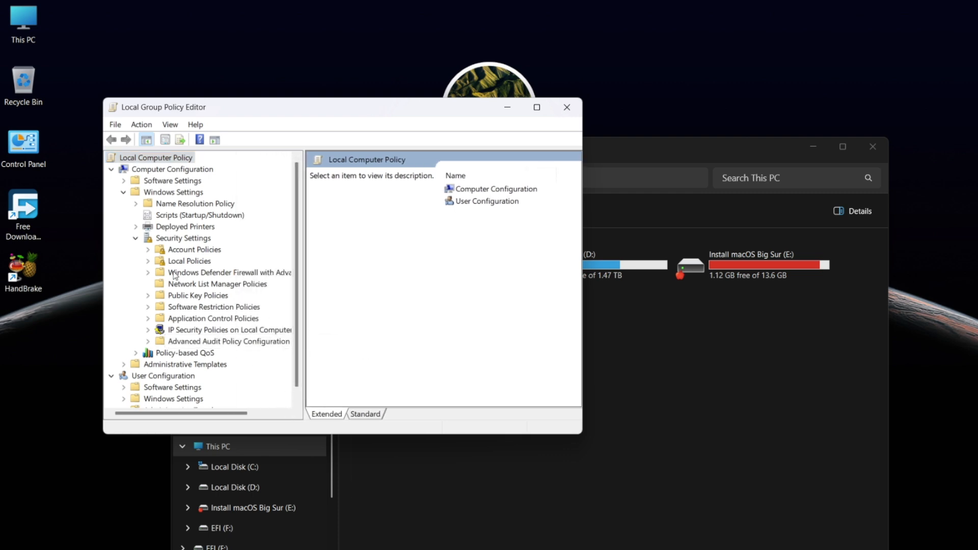
left_click(147, 261)
left_click(183, 296)
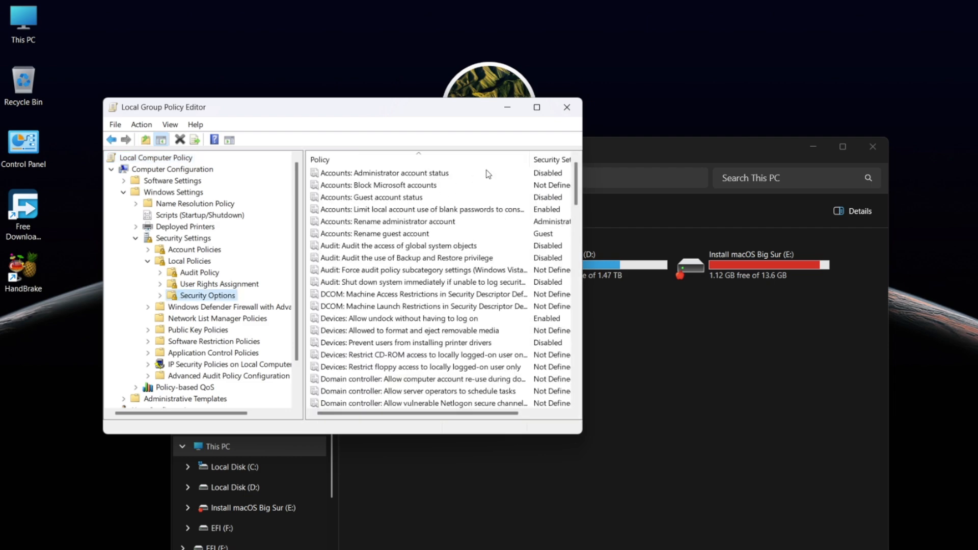
- Set the User Account Control policy "Admin Approval Mode for the Built-in Administrator account" to Disabled
left_click_drag(582, 433, 697, 514)
scroll(557, 428, "down", 20)
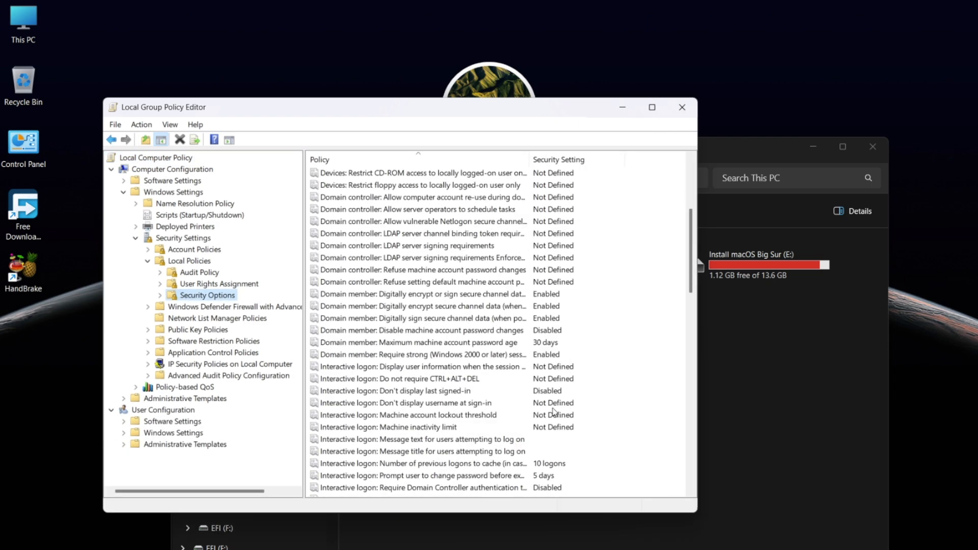
scroll(557, 428, "down", 6)
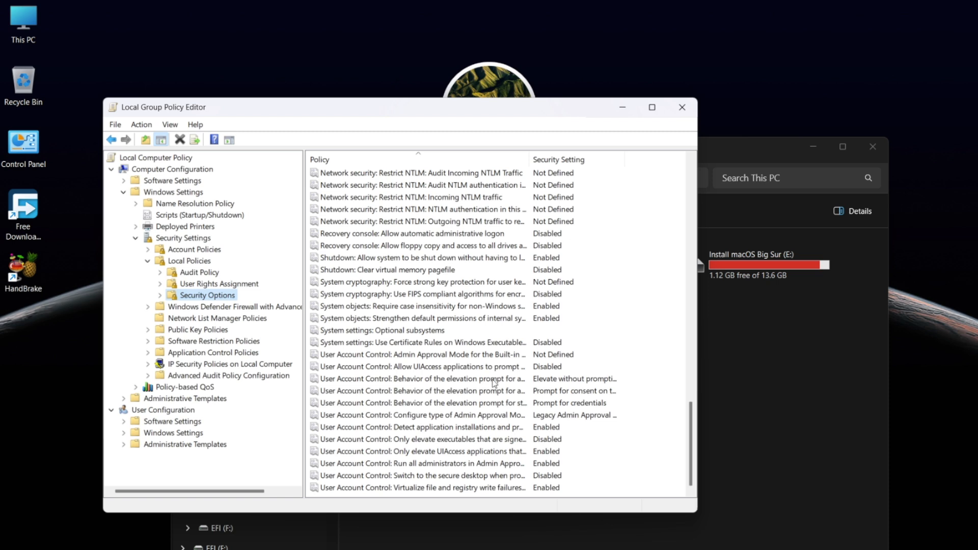
double_click(451, 357)
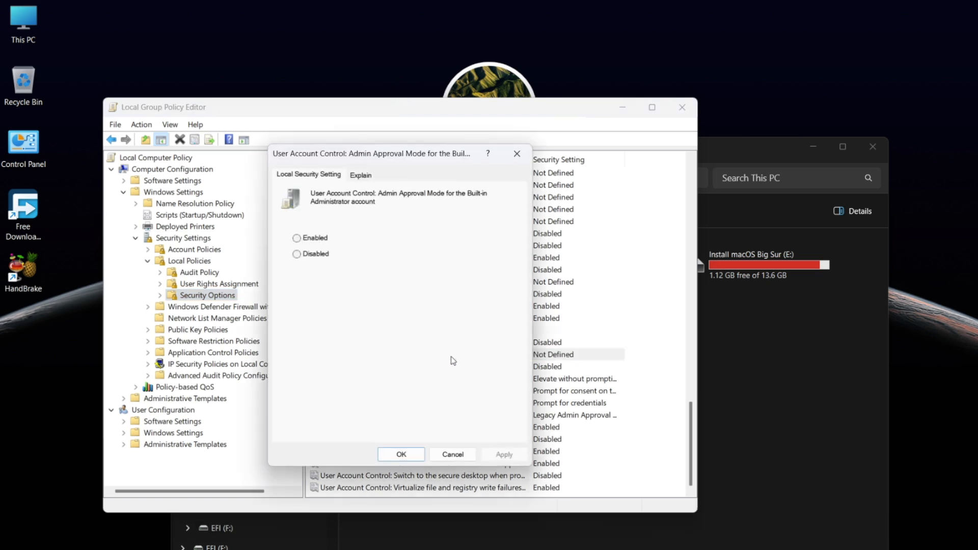
left_click(314, 256)
left_click(402, 454)
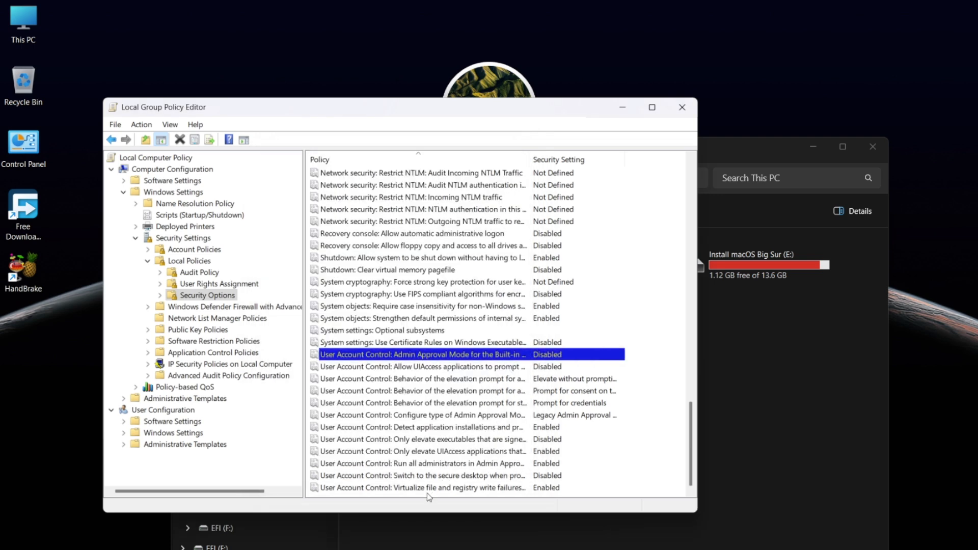
- Set the User Account Control policy "Run all administrators in Admin Approval Mode" to Disabled and restart the computer to turn off UAC
left_click(427, 464)
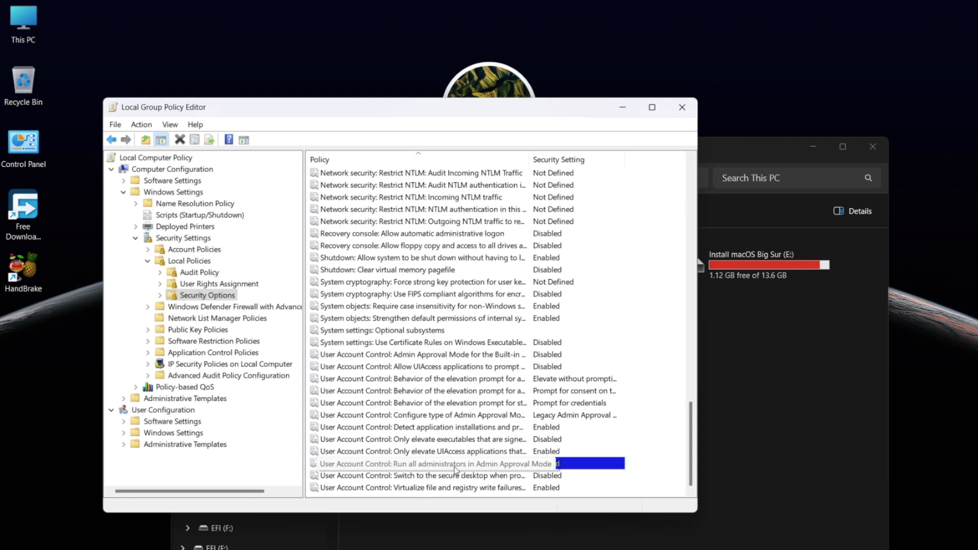
double_click(578, 468)
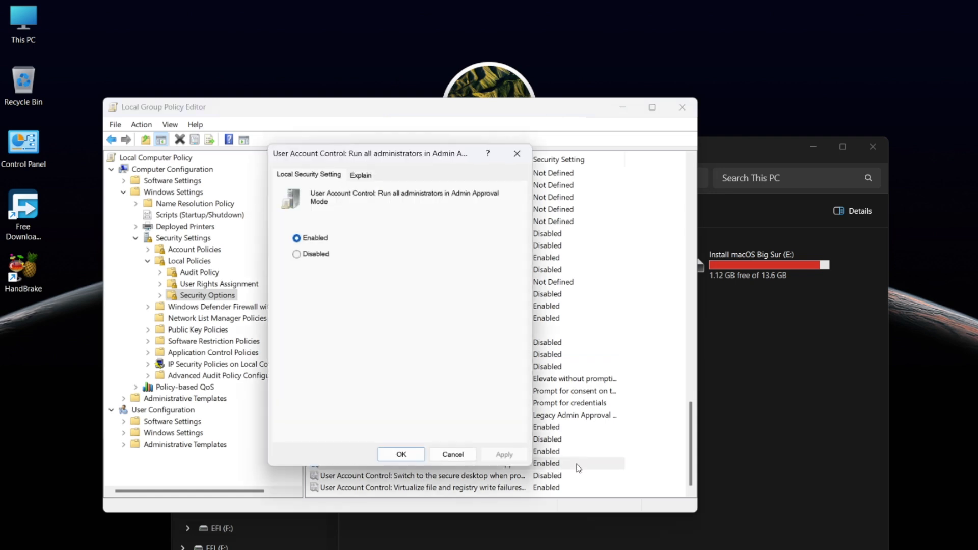
left_click(297, 253)
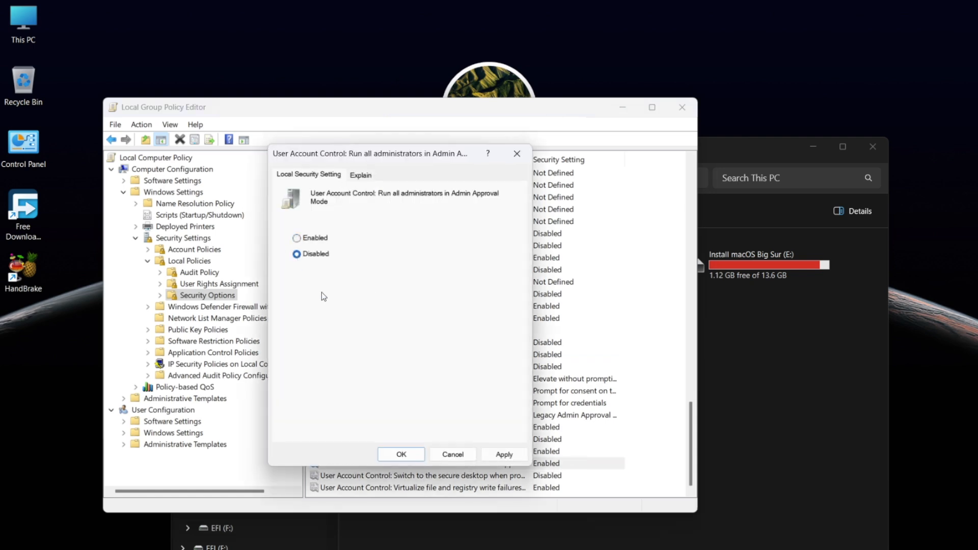
left_click(400, 454)
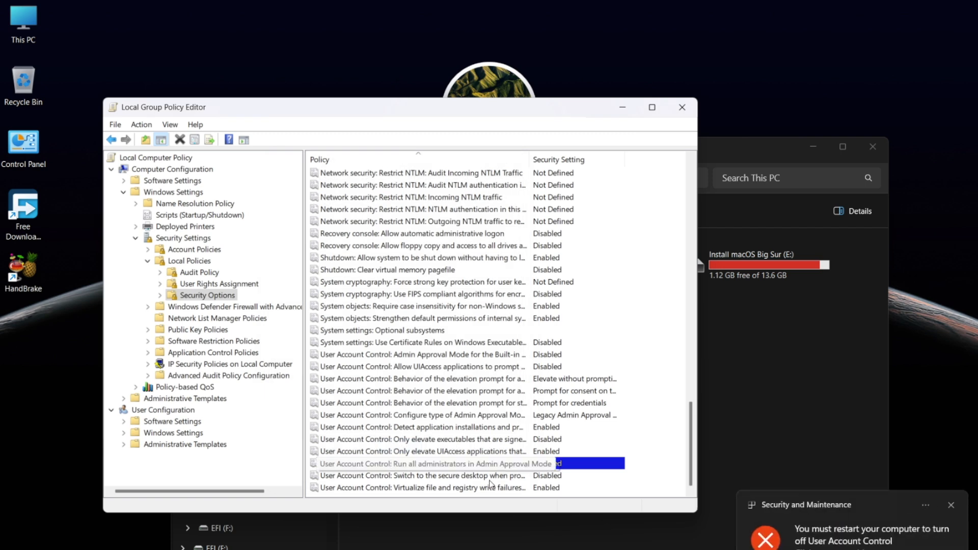
left_click(863, 545)
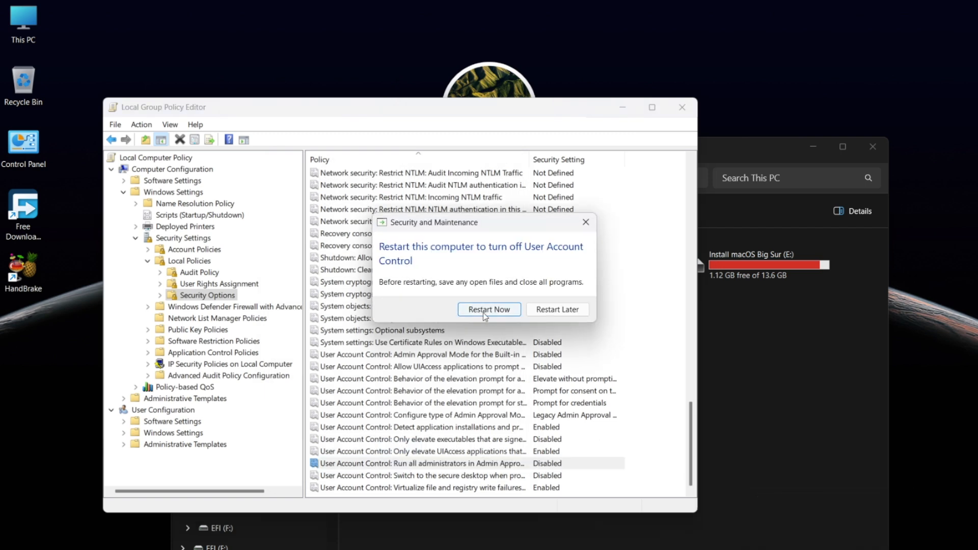
left_click(514, 313)
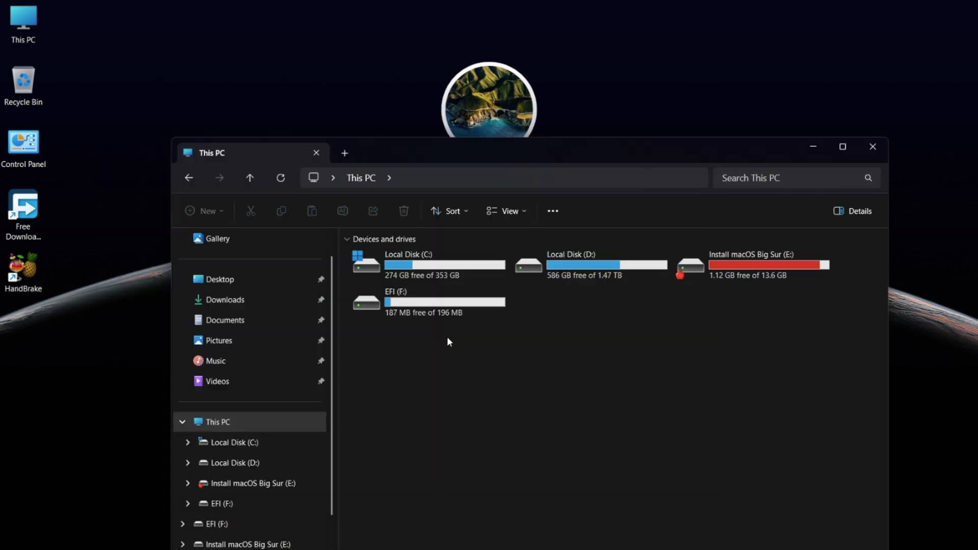
- Check that the EFI (F:) and Install macOS Big Sur (E:) drives open, returning to This PC after each
double_click(394, 305)
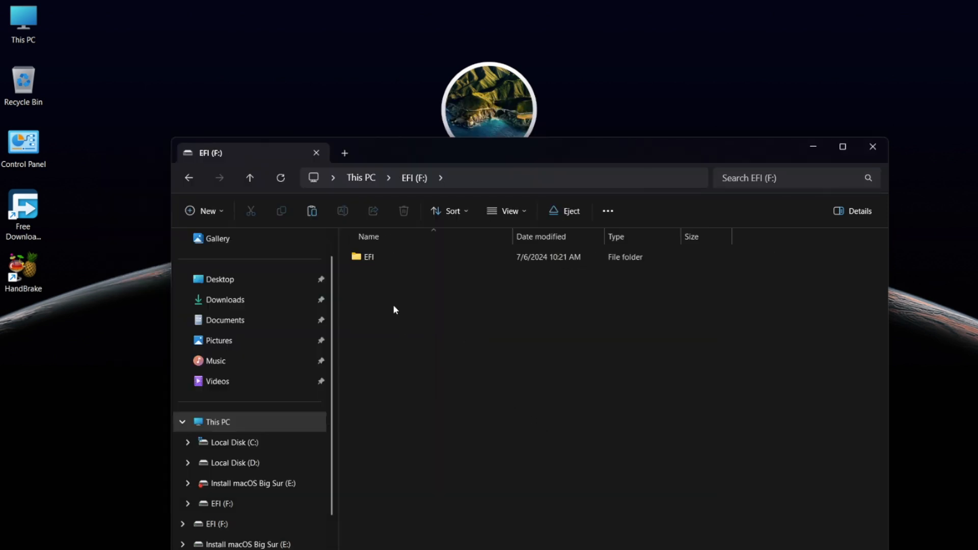
key("alt+Left")
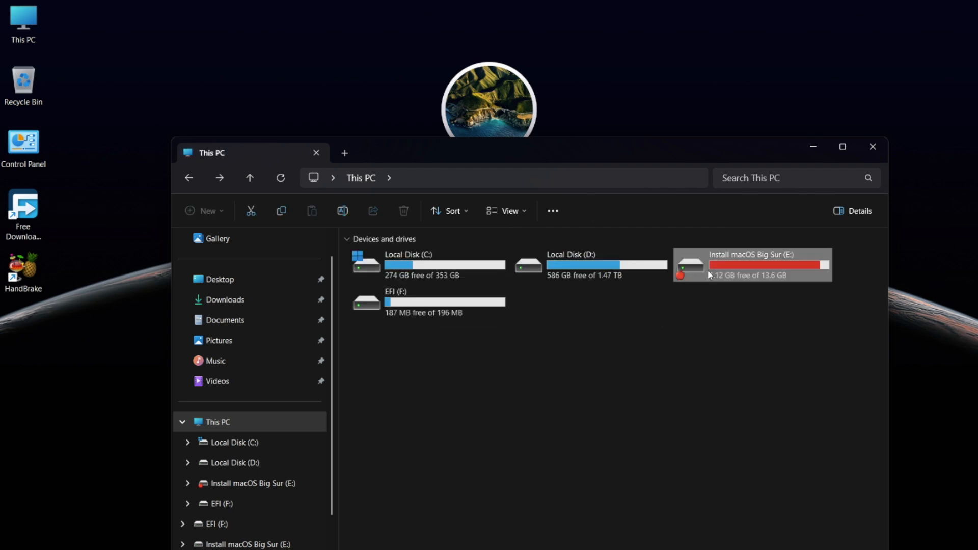
double_click(694, 275)
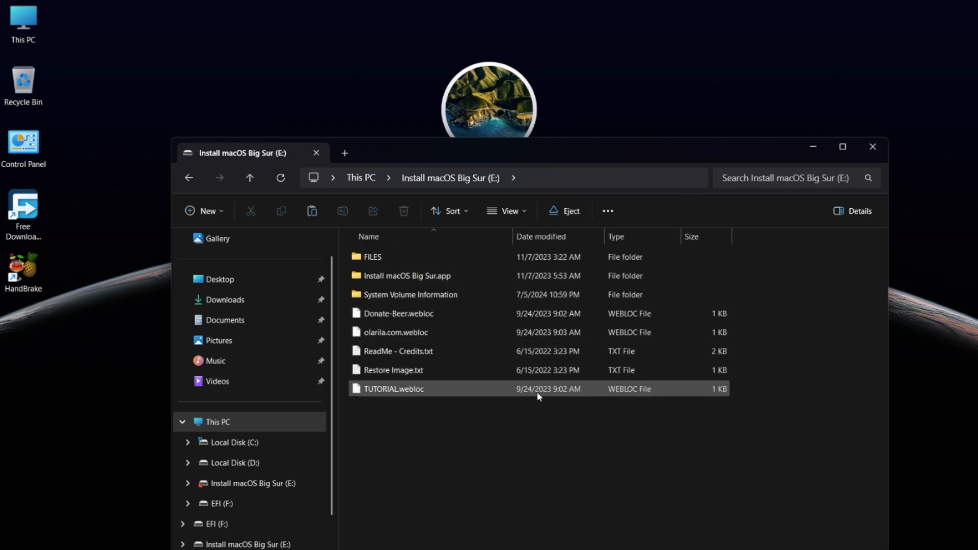
key("alt+Left")
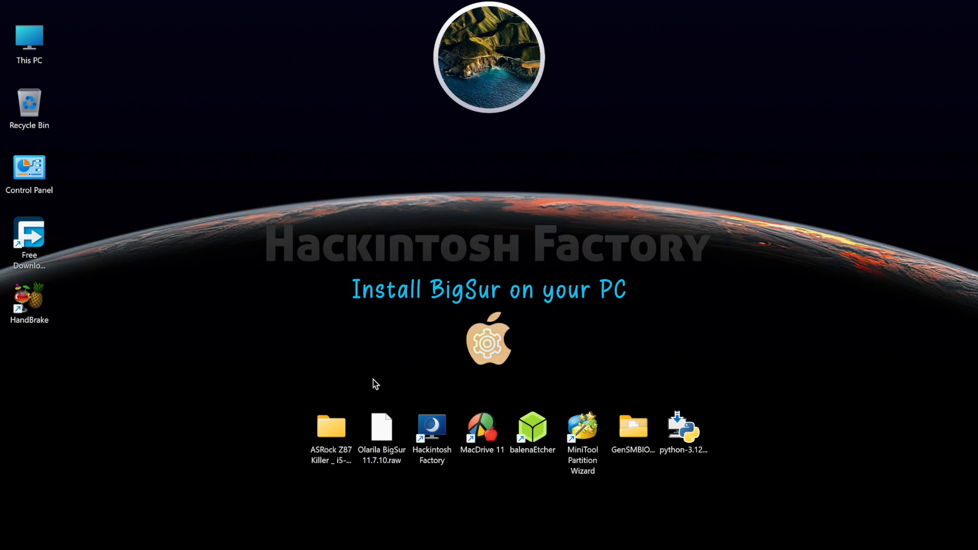
- Copy the EFI folder from the "ASRock Z87 Killer _ i5-4570 _ R9 390" desktop folder
double_click(332, 422)
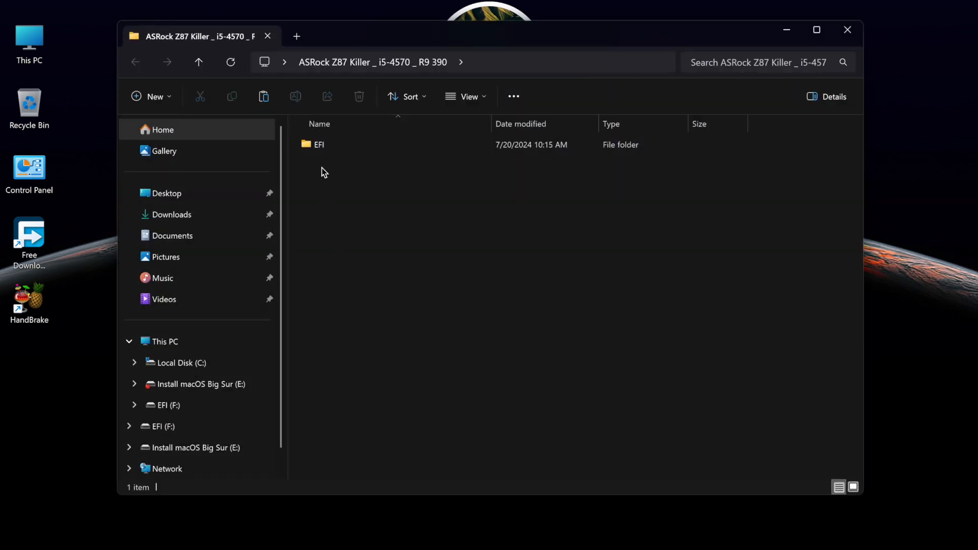
left_click(316, 146)
right_click(320, 152)
left_click(381, 168)
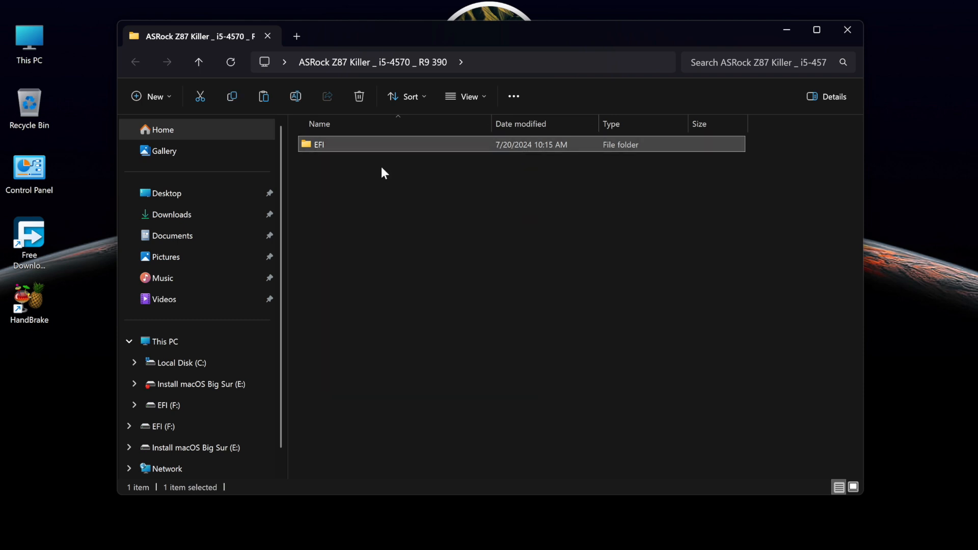
- Permanently delete the existing EFI folder from the EFI (F:) drive
left_click(176, 405)
left_click(314, 148)
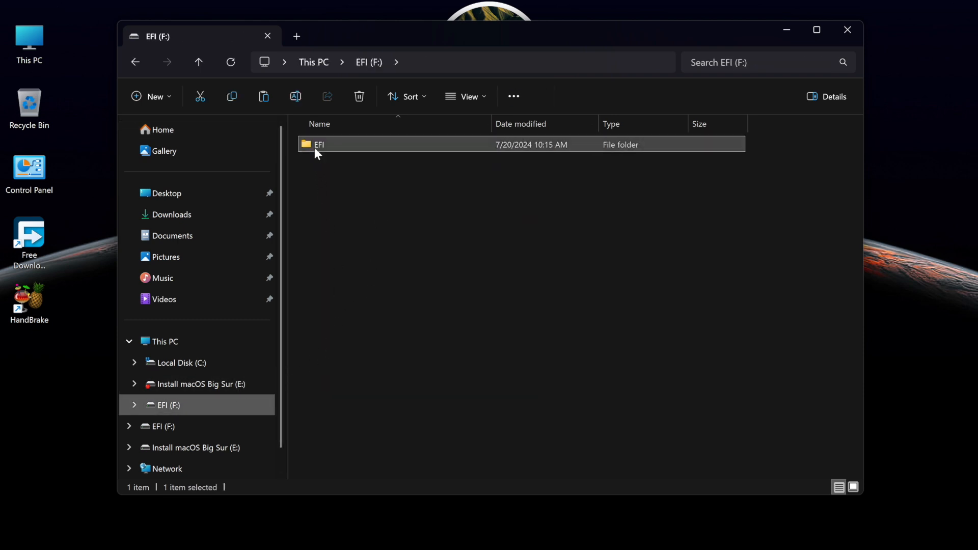
key("Delete")
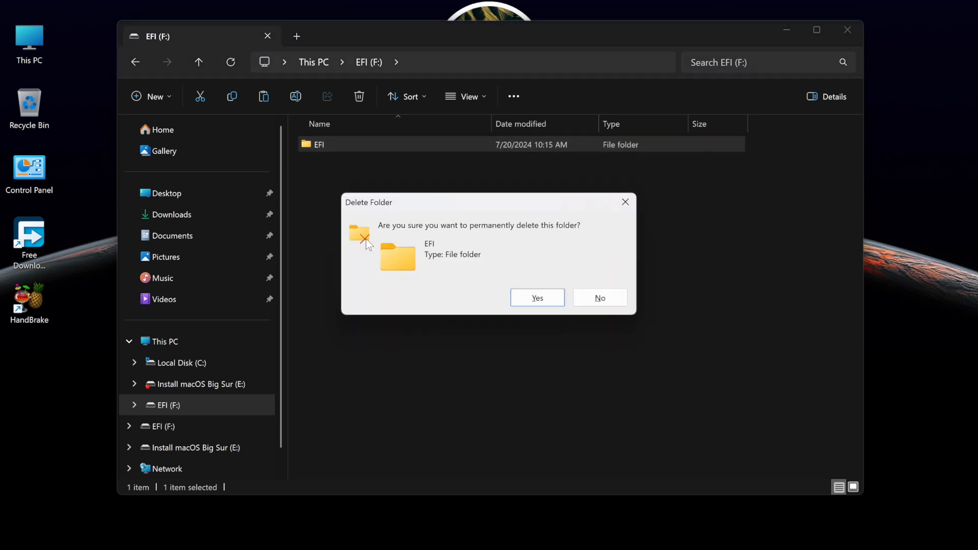
key("Return")
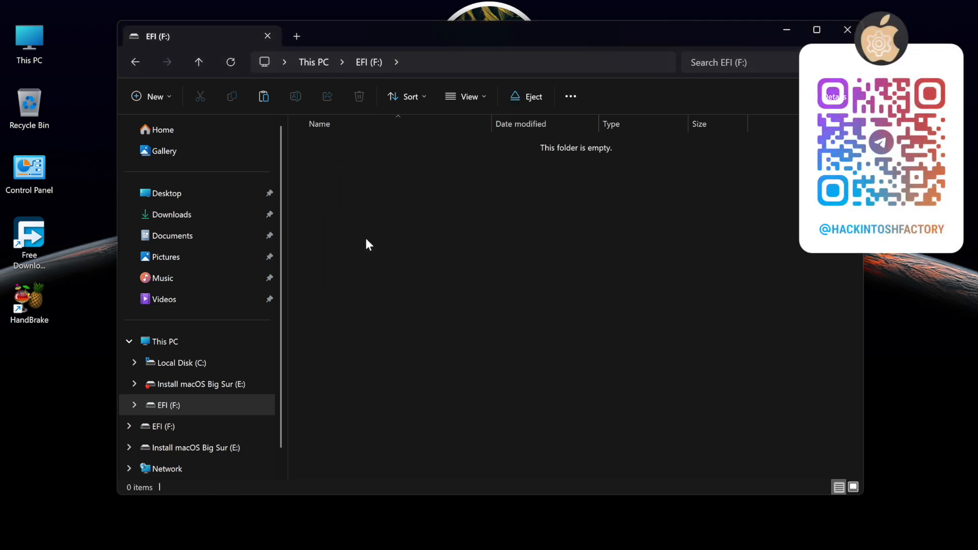
- Paste the copied EFI folder onto the EFI (F:) drive and close the file window
right_click(366, 239)
left_click(374, 250)
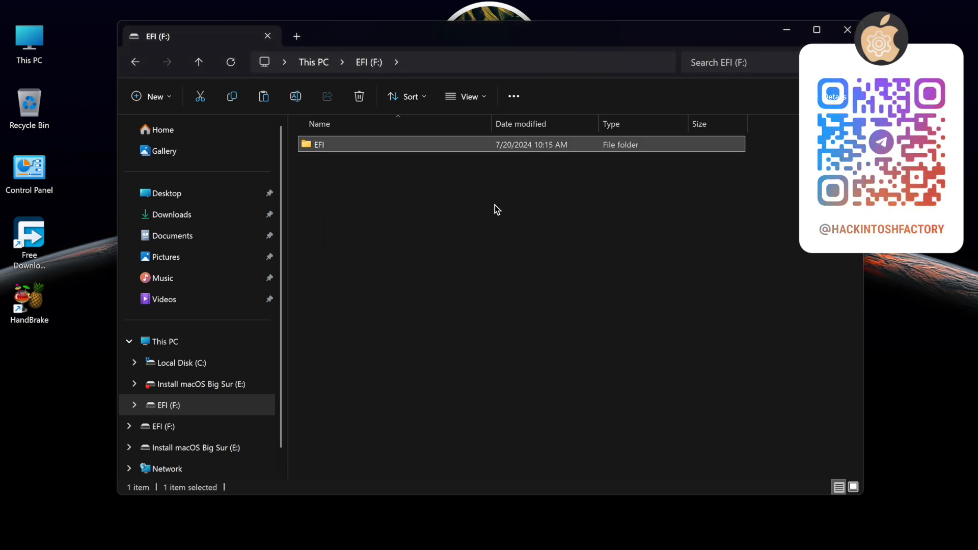
left_click(847, 29)
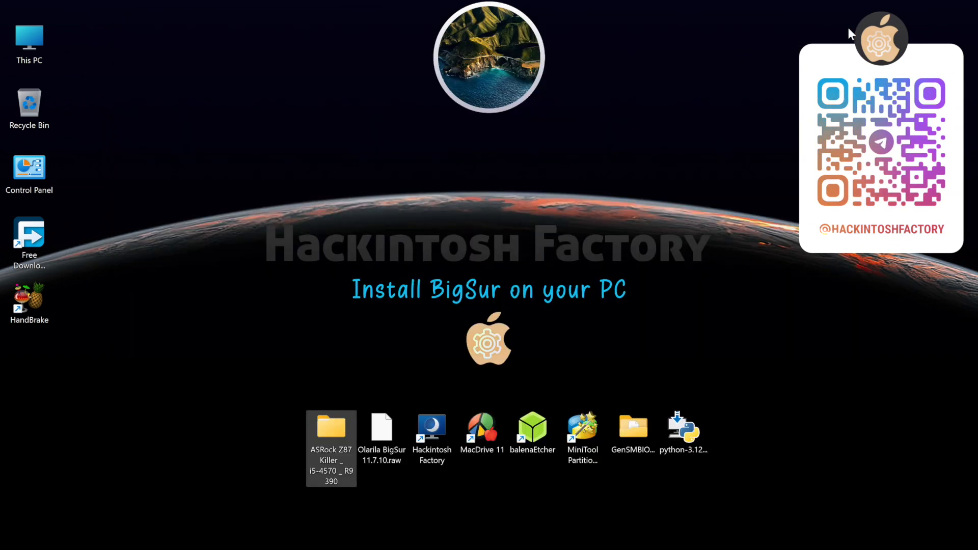
left_click(848, 28)
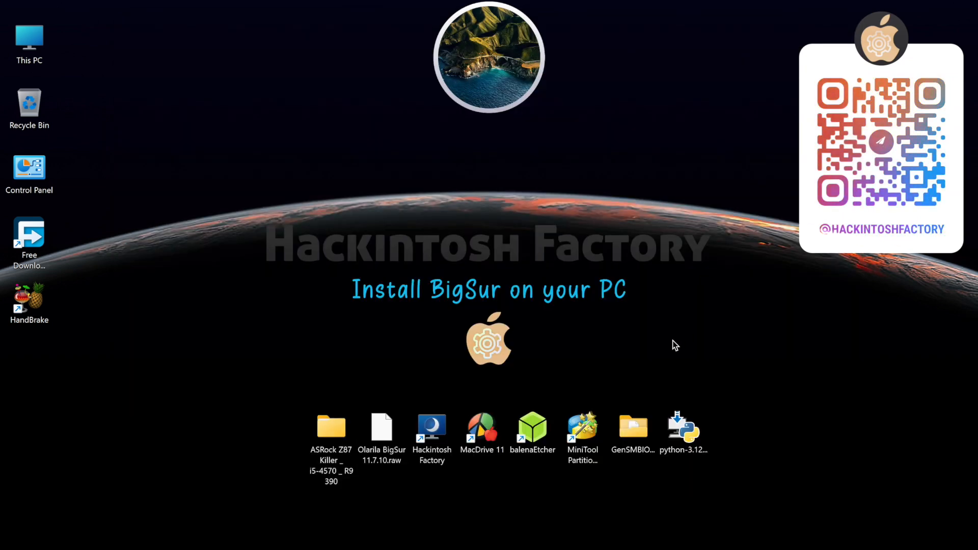
- Run the GenSMBIOS batch file from the GenSMBIOS-master folder and install or update MacSerial
left_click(631, 424)
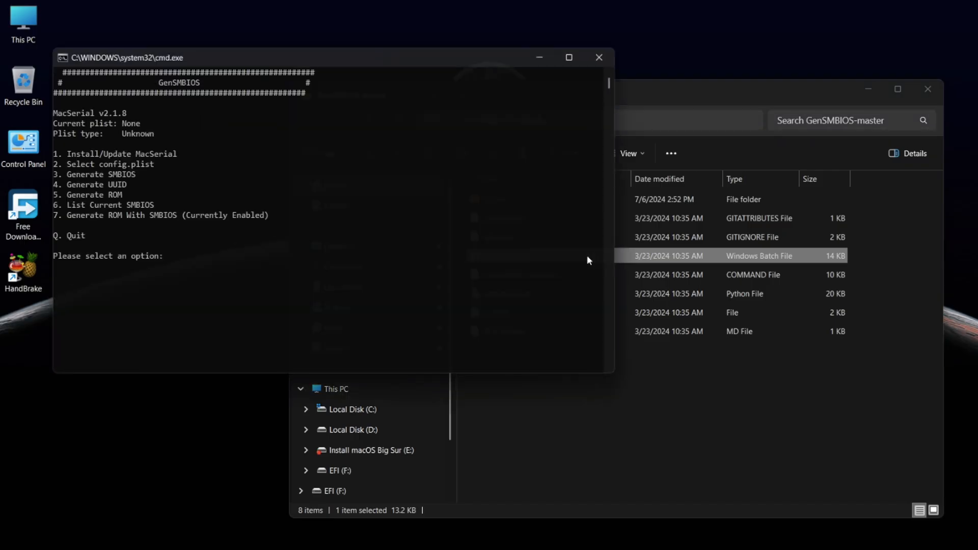
type("1")
key("Return")
- Select F:\EFI\OC\config.plist as the target plist in GenSMBIOS
type("2")
key("Return")
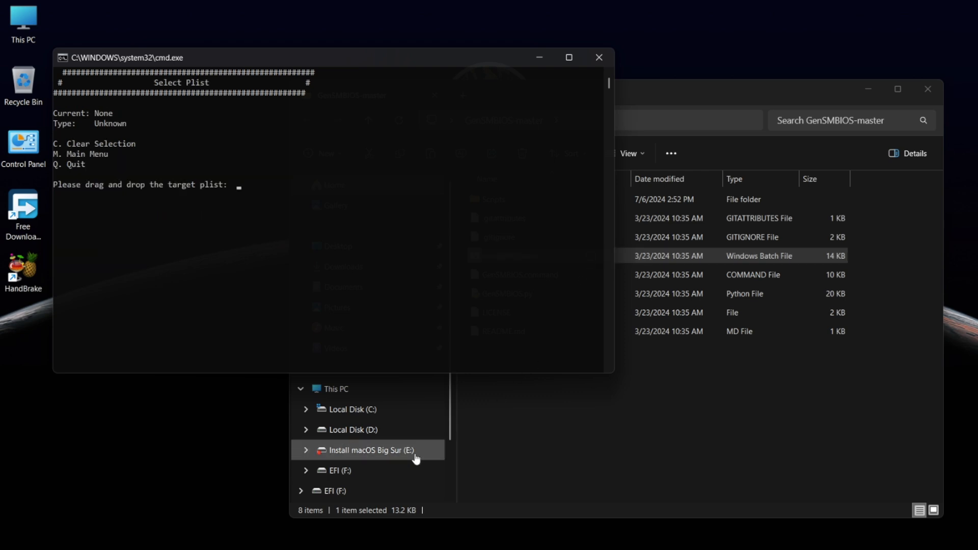
left_click(366, 469)
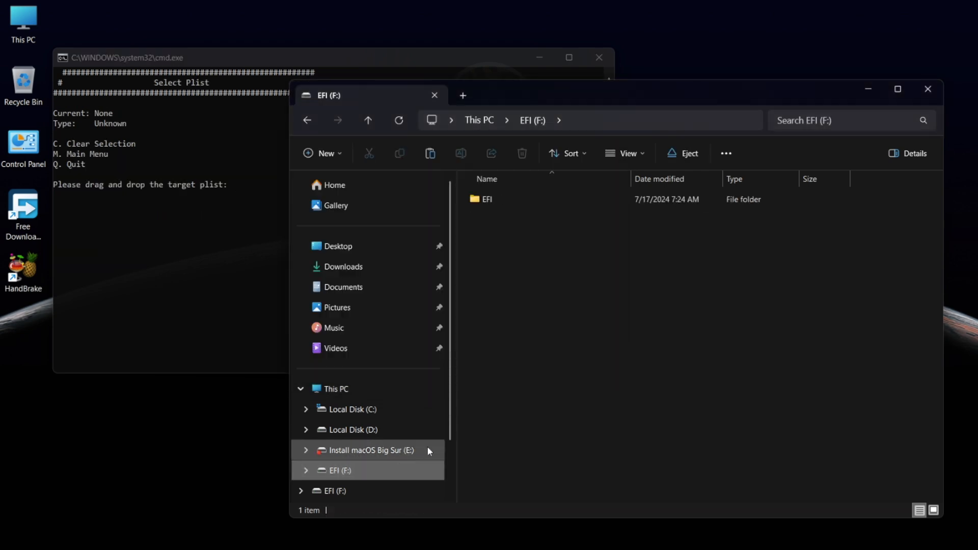
double_click(520, 201)
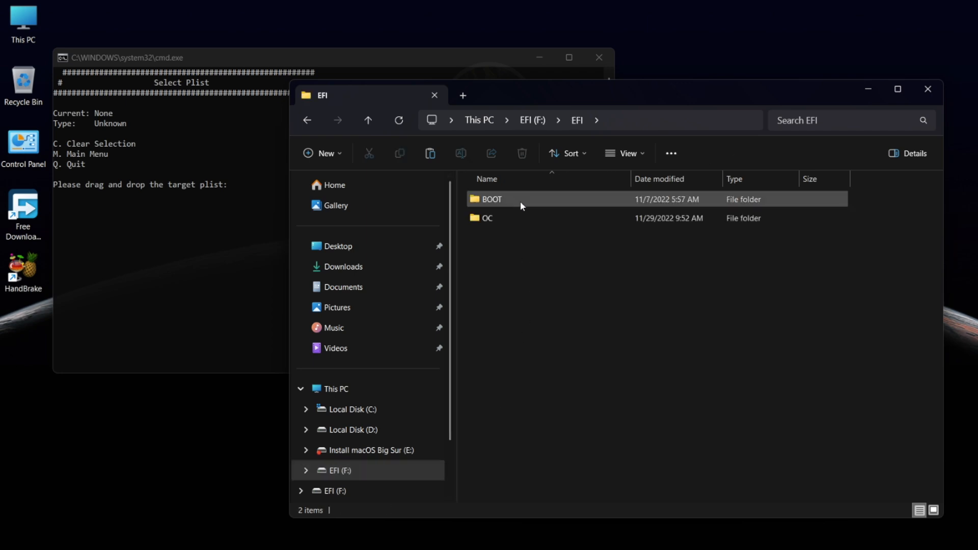
double_click(518, 218)
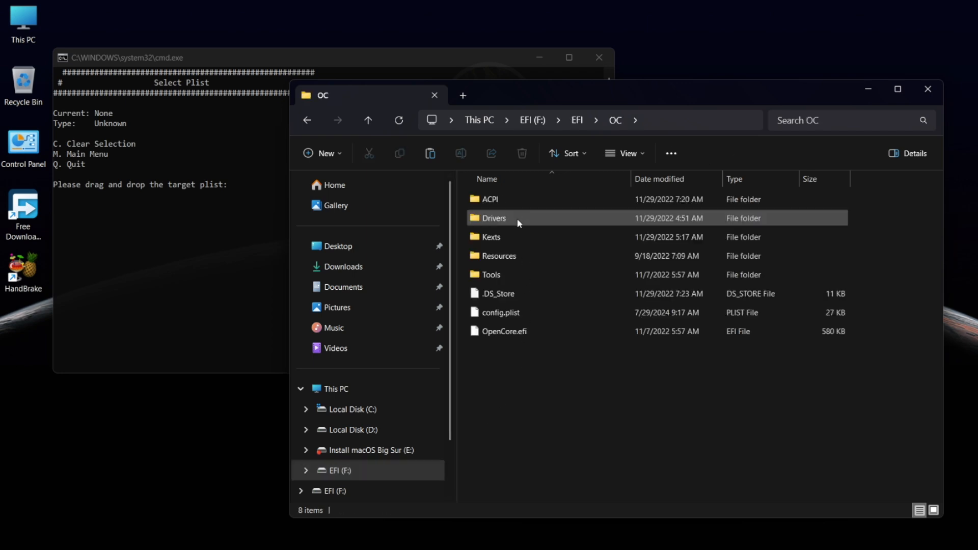
left_click_drag(503, 321, 212, 295)
left_click(212, 295)
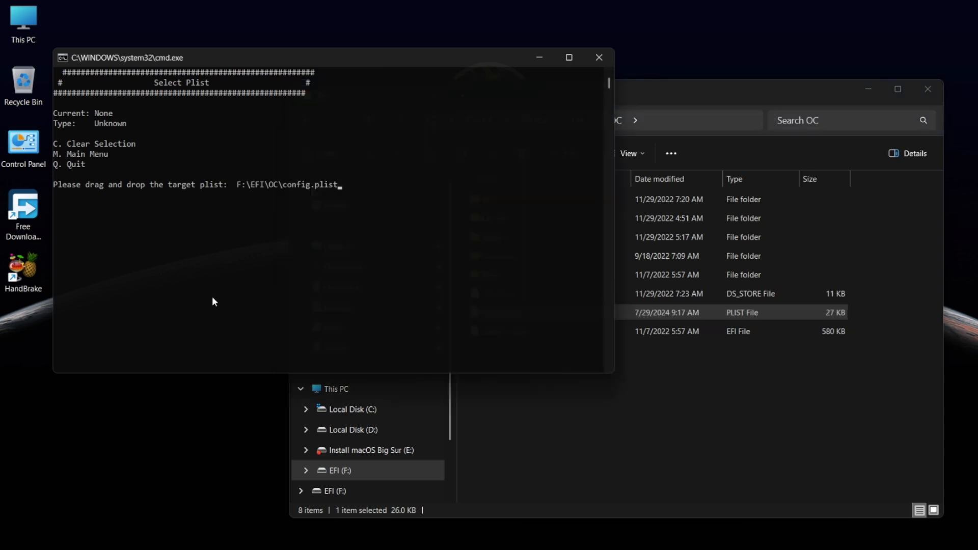
key("Return")
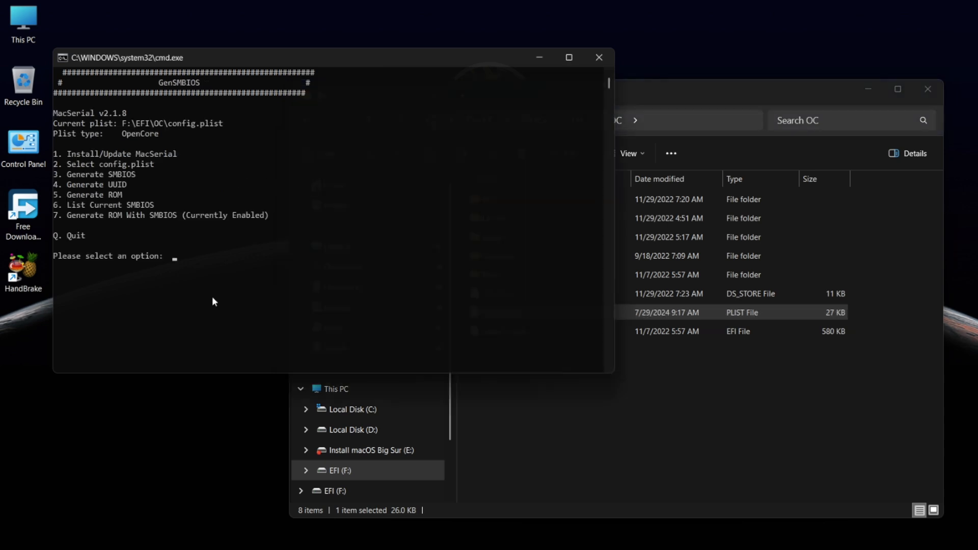
- Generate an iMac15,1 SMBIOS for the selected config.plist and return to the main menu
type("3")
key("Return")
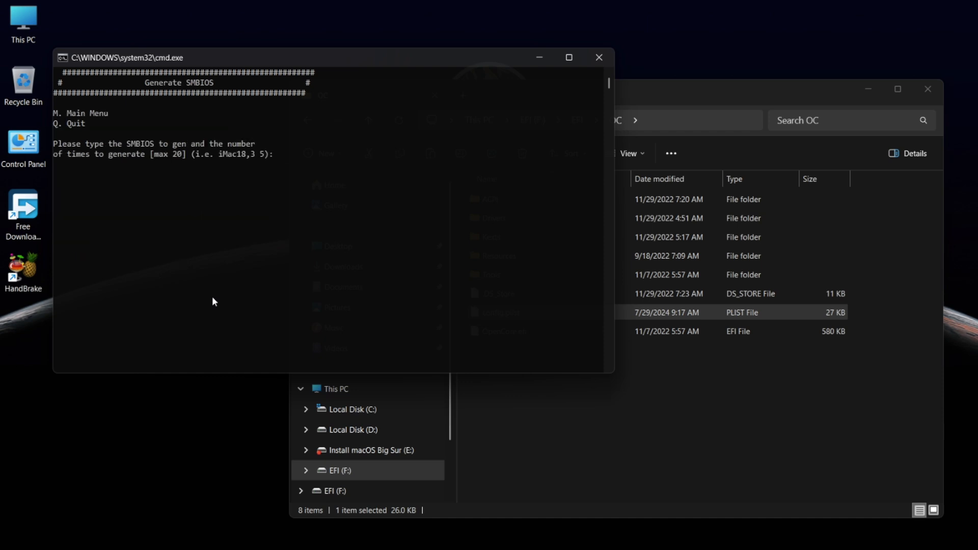
type("iMac15,")
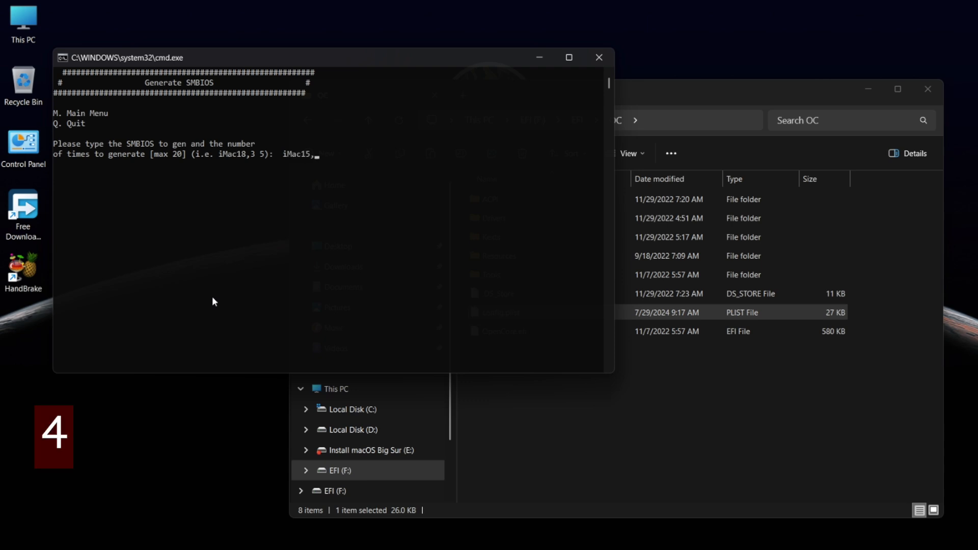
type("1")
key("Return")
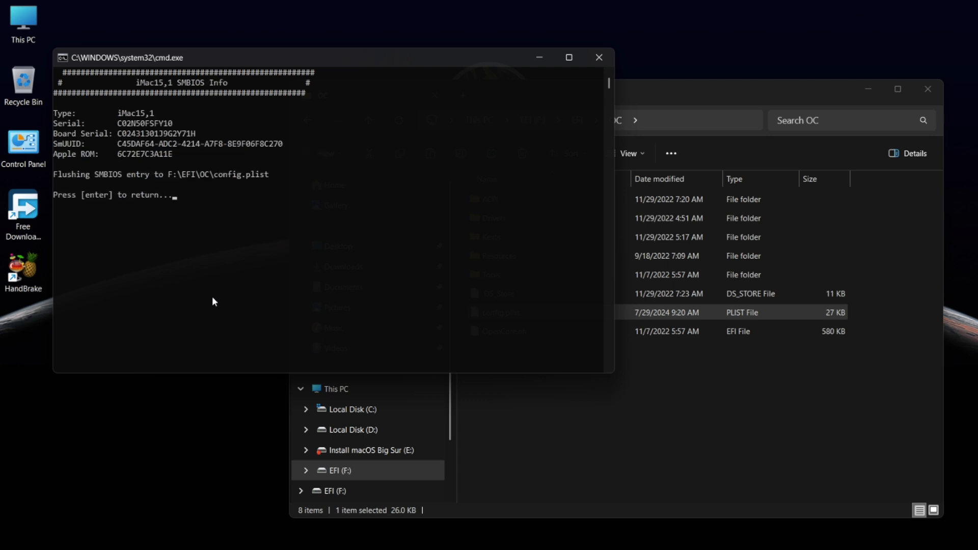
key("Return")
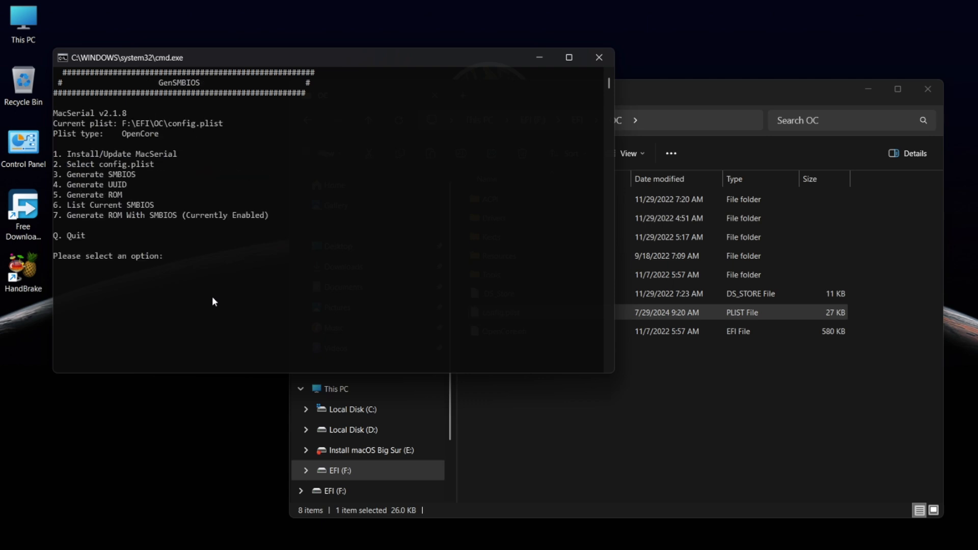
- Generate a UUID and an Apple ROM in GenSMBIOS, returning to the main menu after each
type("4")
key("Return")
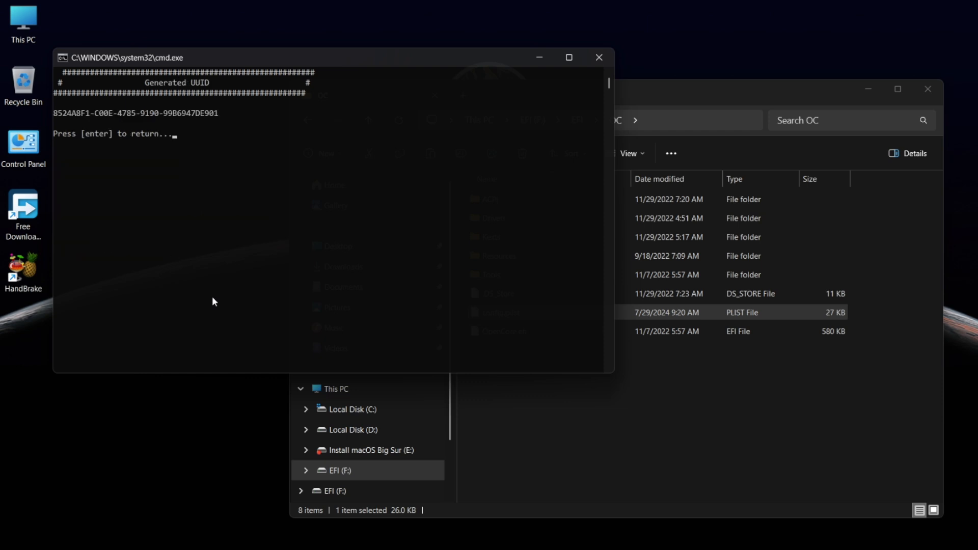
key("Return")
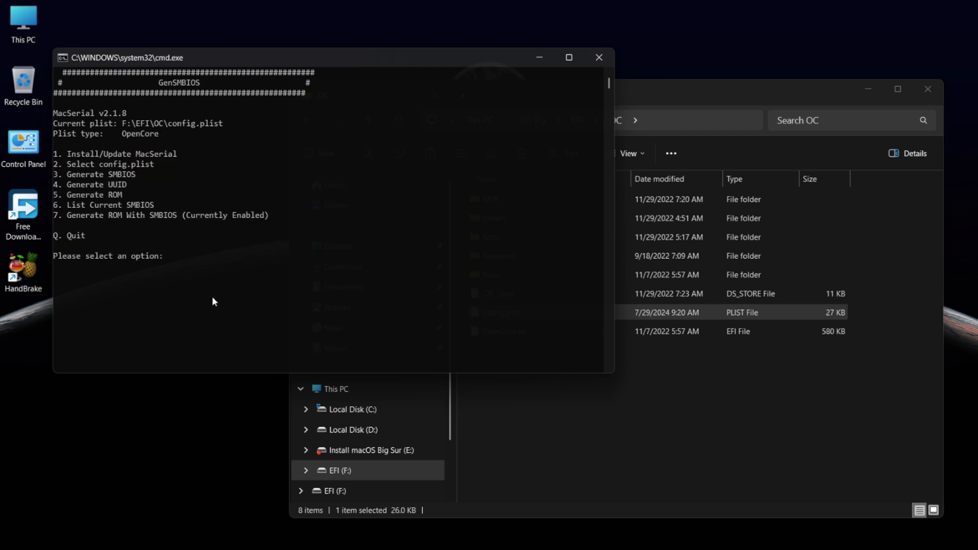
type("5")
key("Return")
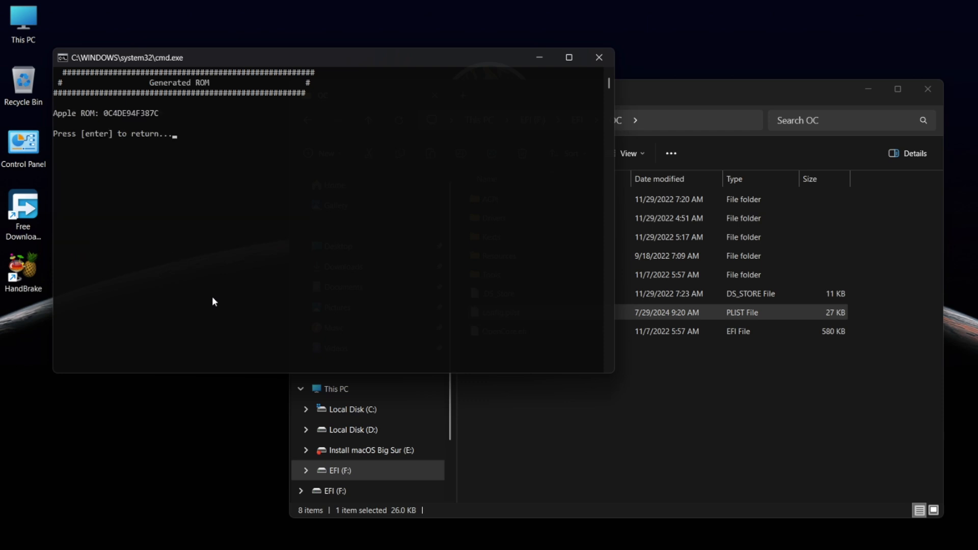
key("Return")
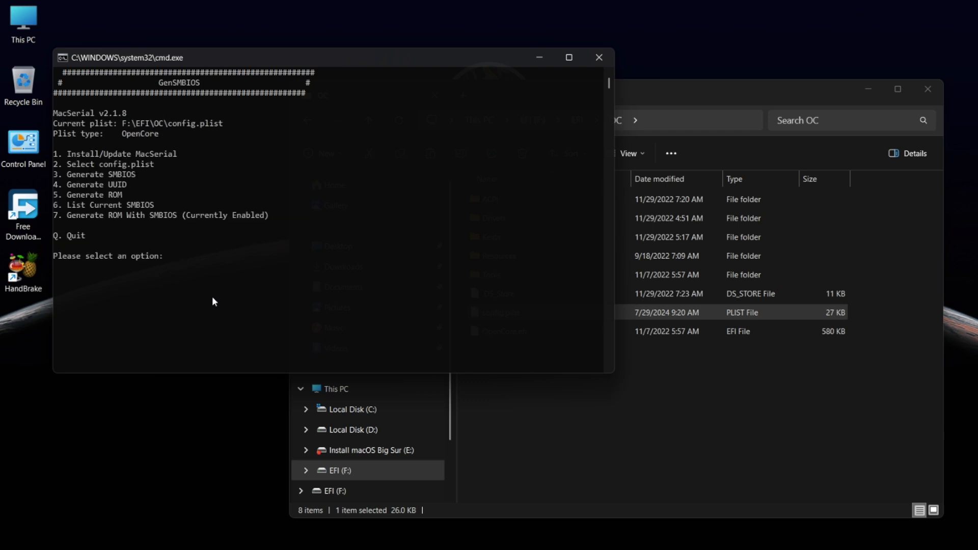
- Quit GenSMBIOS and close the OC folder window
type("q")
key("Return")
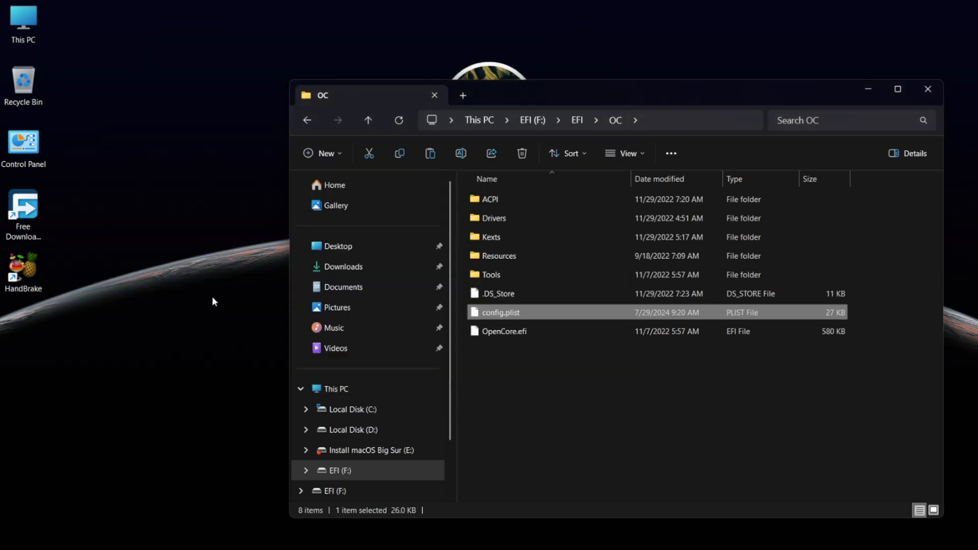
left_click(928, 90)
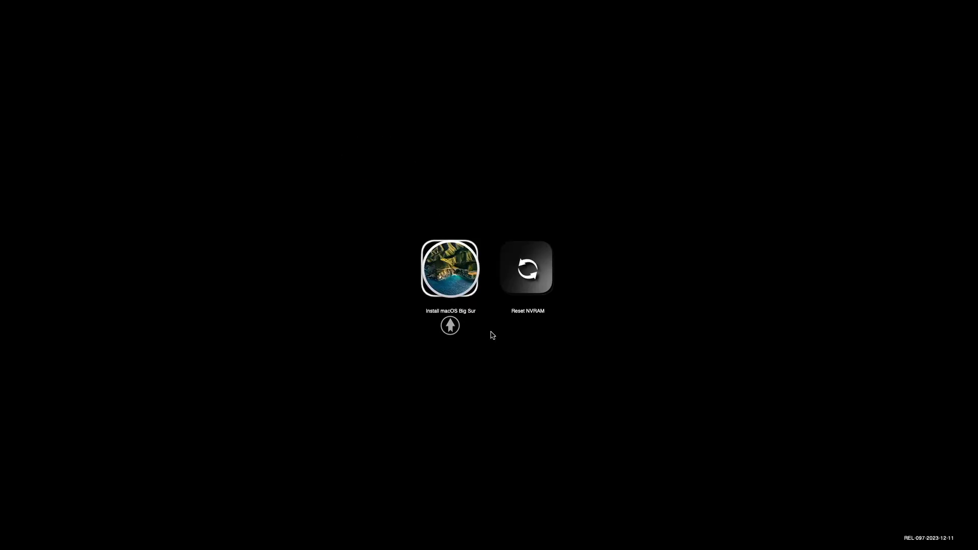
- Boot the Install macOS Big Sur entry and open Disk Utility with all devices shown
key("Return")
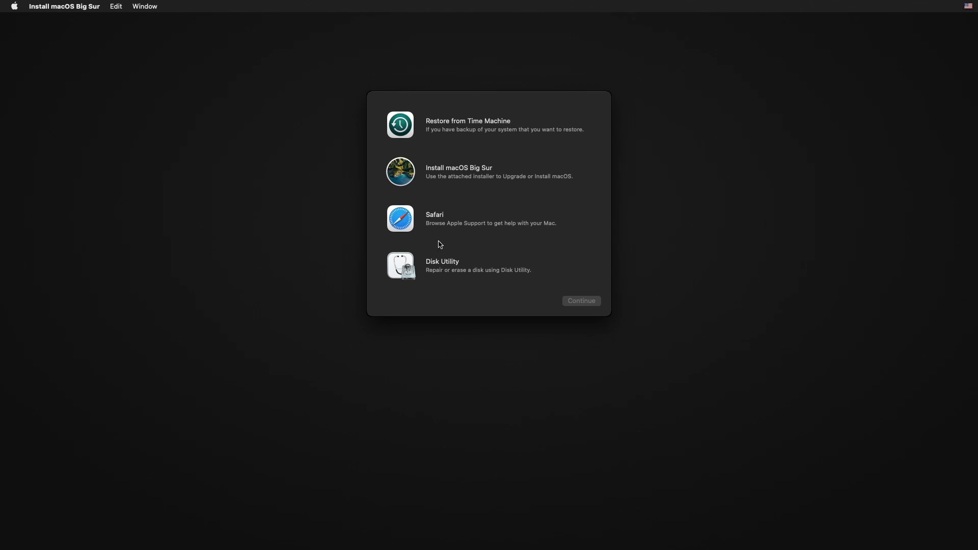
left_click(486, 266)
left_click(583, 302)
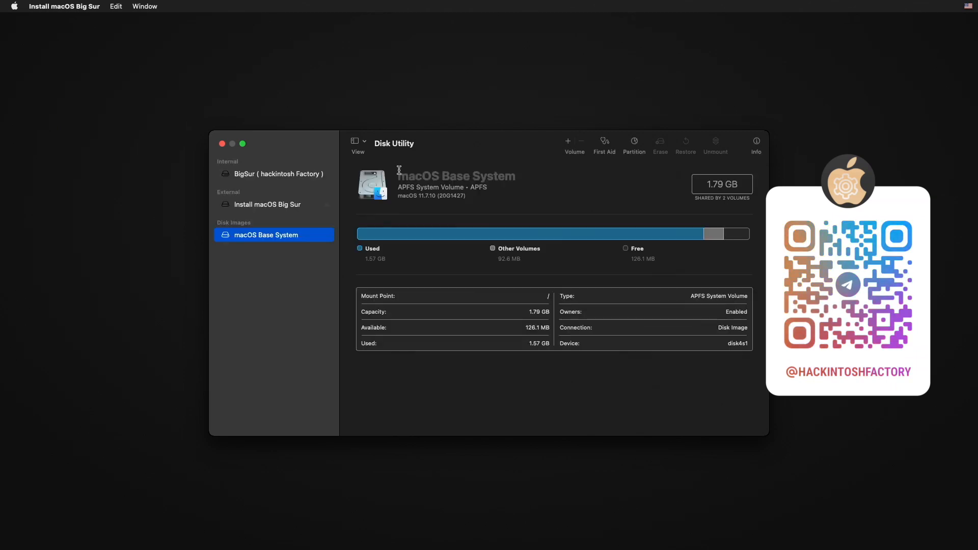
left_click(355, 145)
left_click(387, 183)
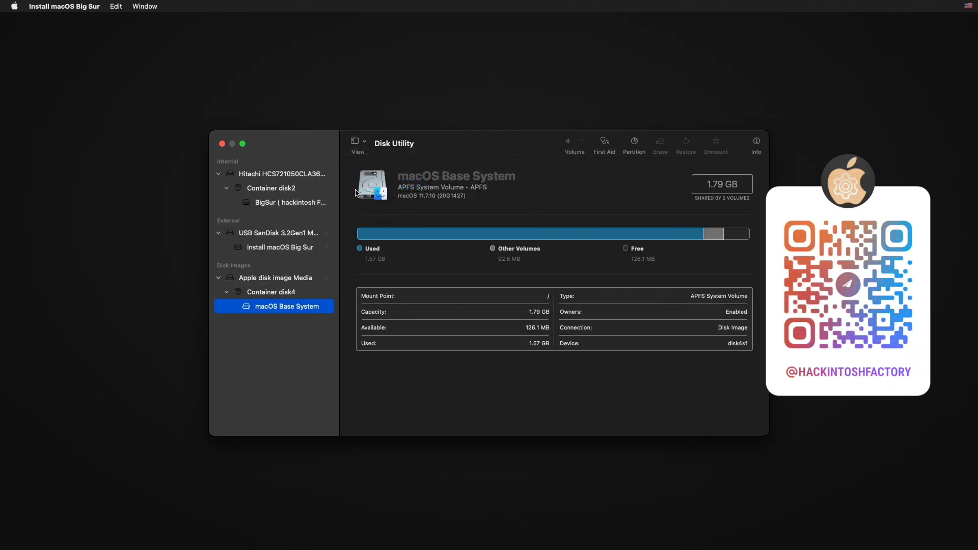
- Erase the internal Hitachi disk as "BigSur (Hackintosh Factory)" with APFS format and GUID Partition Map, and close Disk Utility
left_click(309, 175)
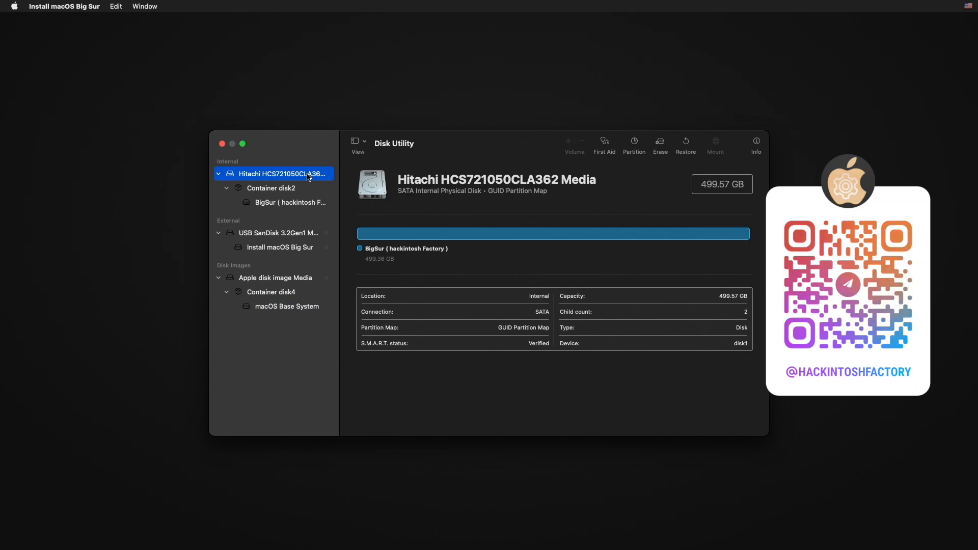
left_click(660, 143)
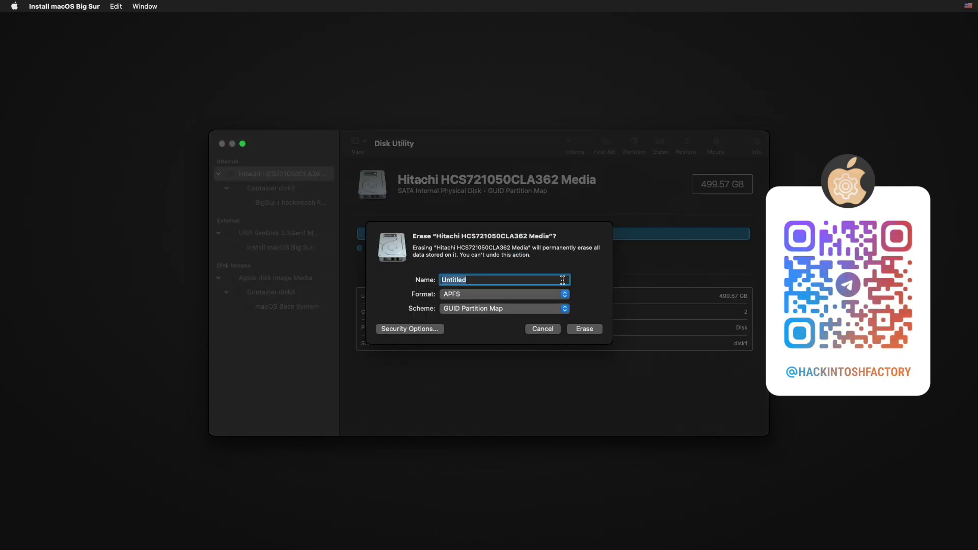
key("BackSpace")
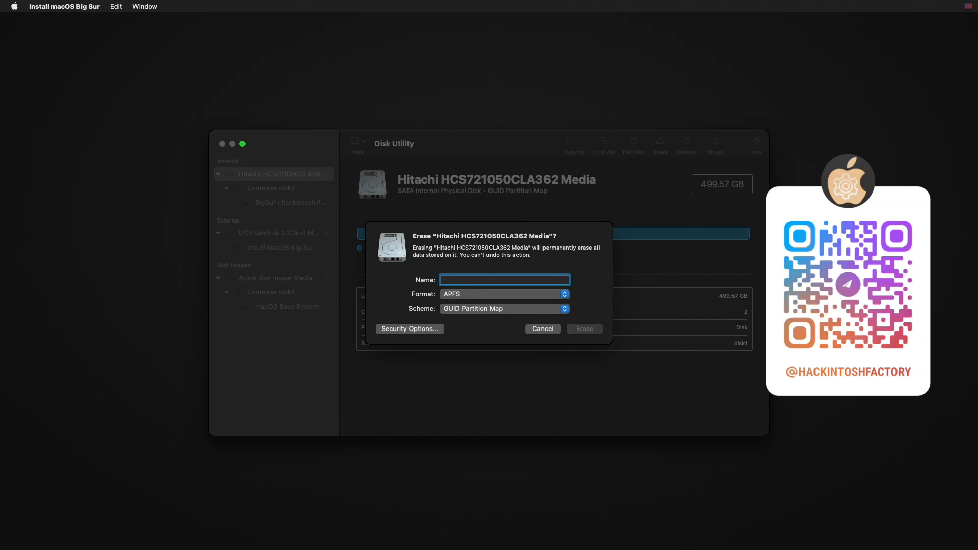
type("BigSur (")
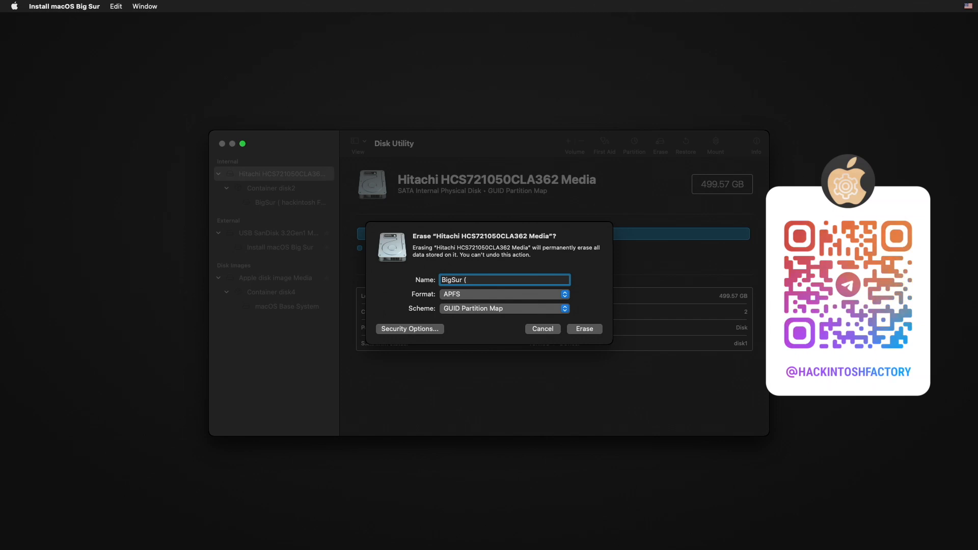
type("Hackinto")
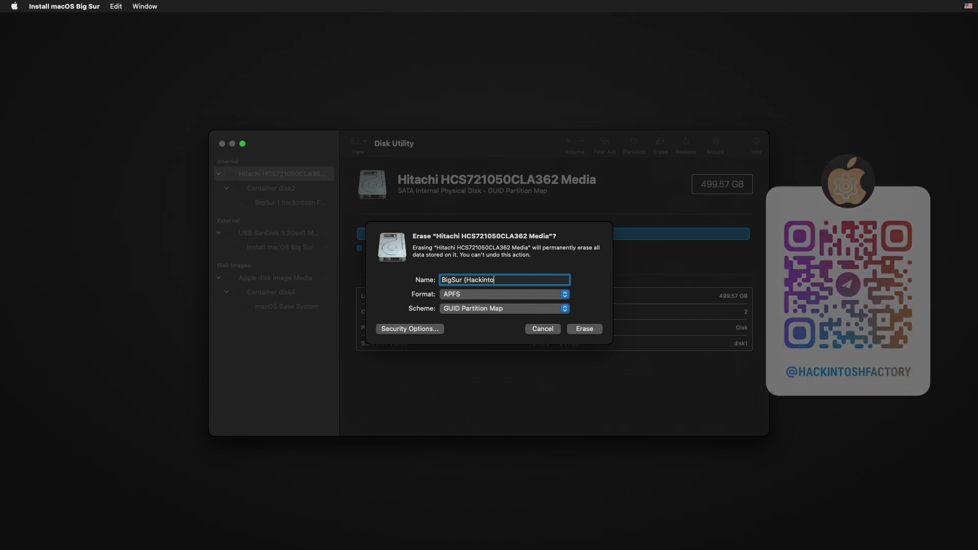
type("sh Factory")
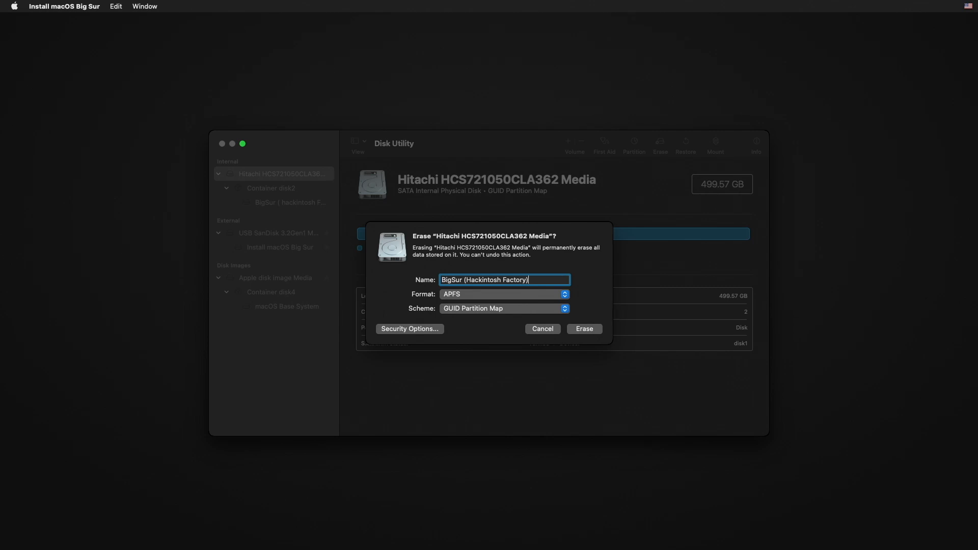
left_click(596, 332)
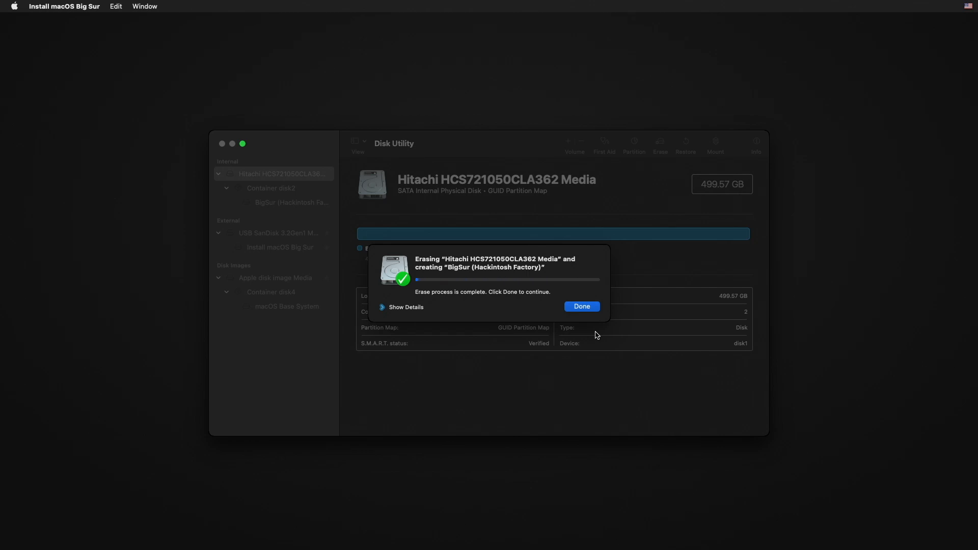
left_click(597, 309)
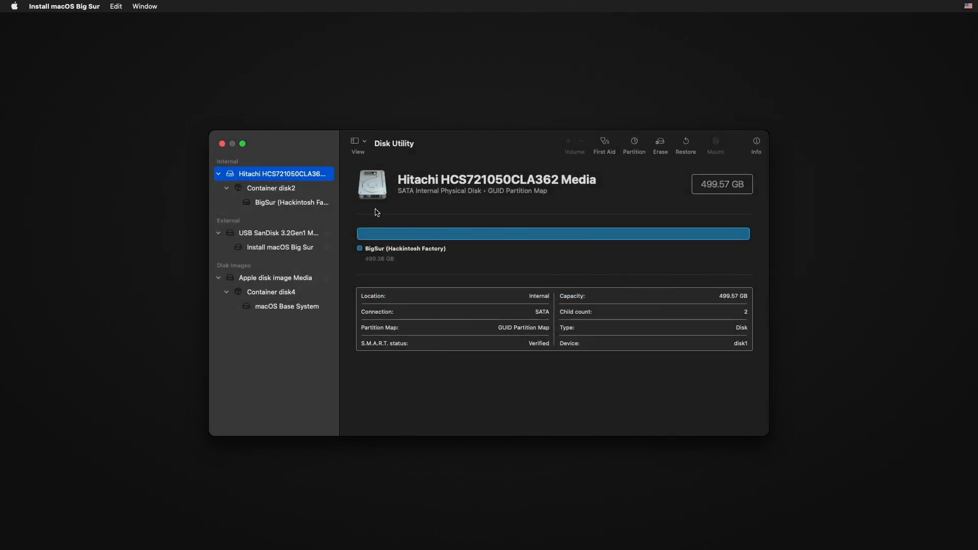
left_click(223, 144)
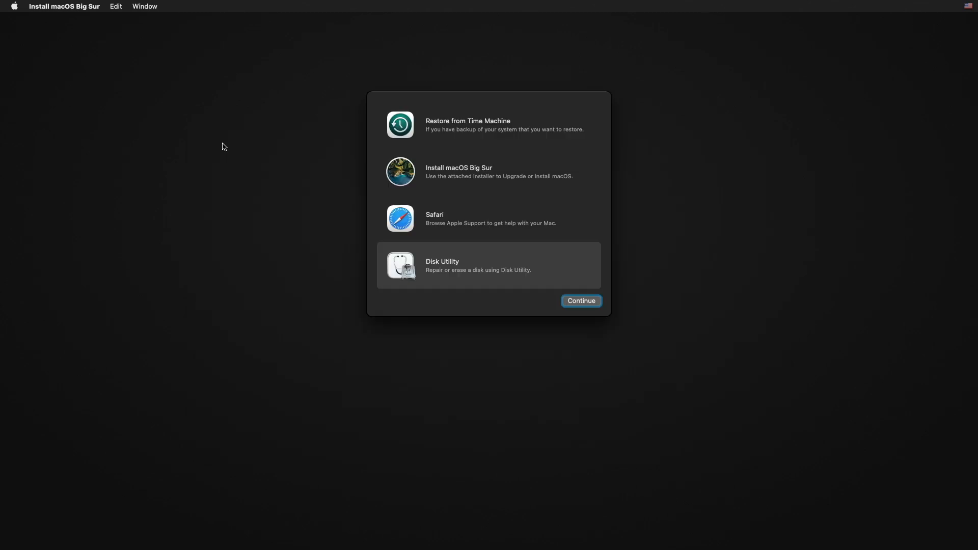
- Install macOS Big Sur on the BigSur (Hackintosh Factory) disk, agreeing to the license and booting that disk at each restart
left_click(433, 176)
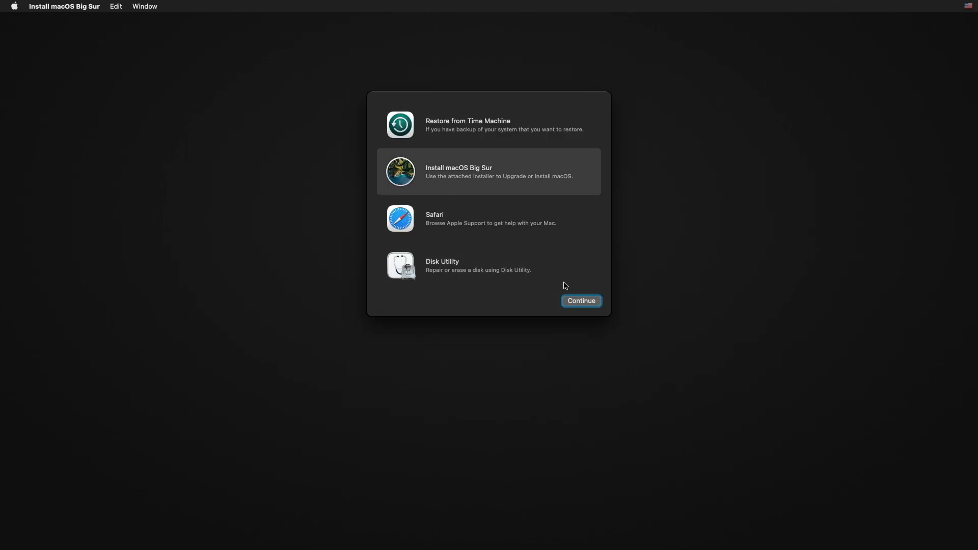
left_click(596, 303)
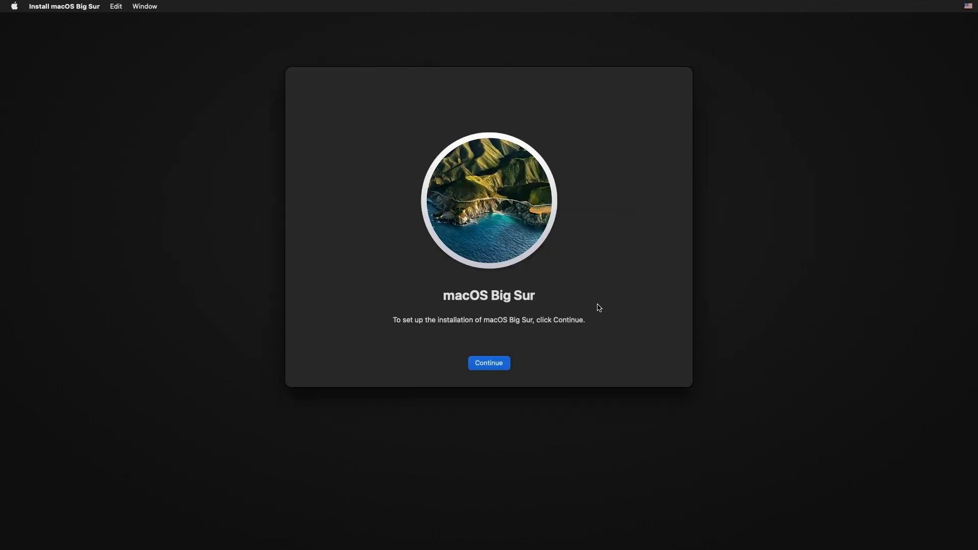
left_click(503, 363)
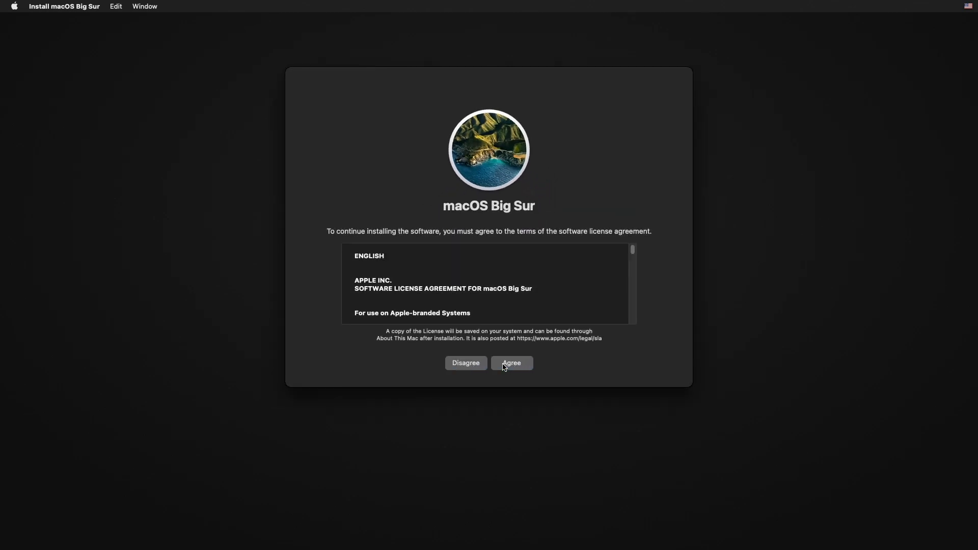
left_click(518, 366)
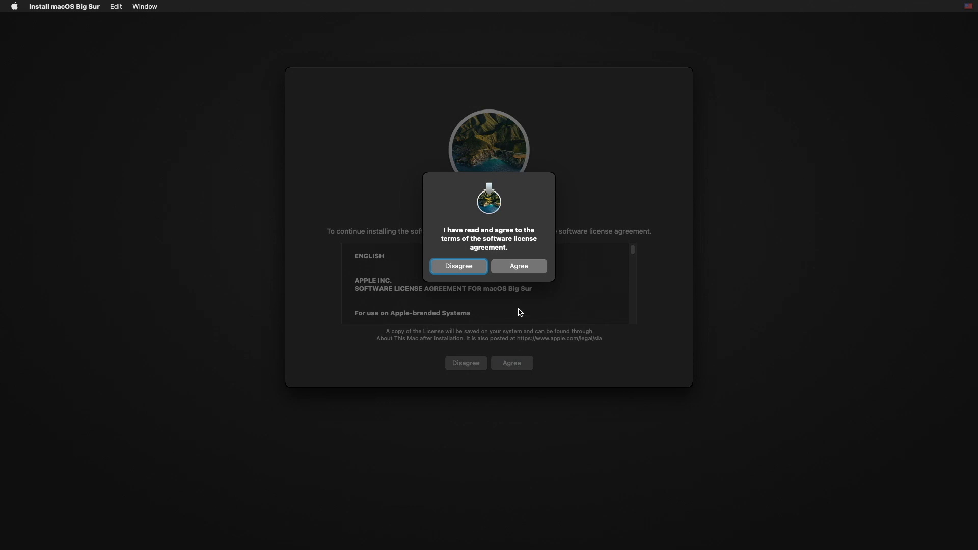
left_click(533, 271)
left_click(452, 297)
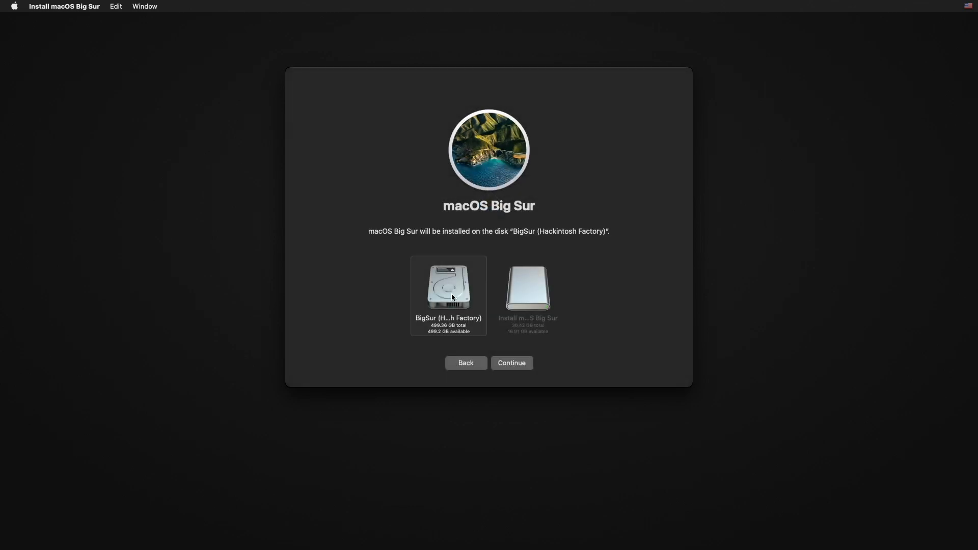
left_click(525, 367)
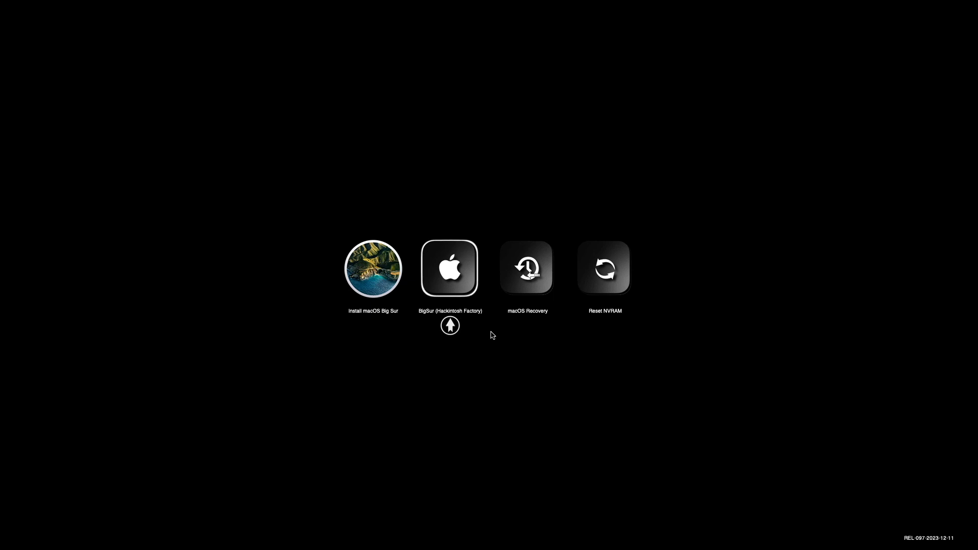
key("Return")
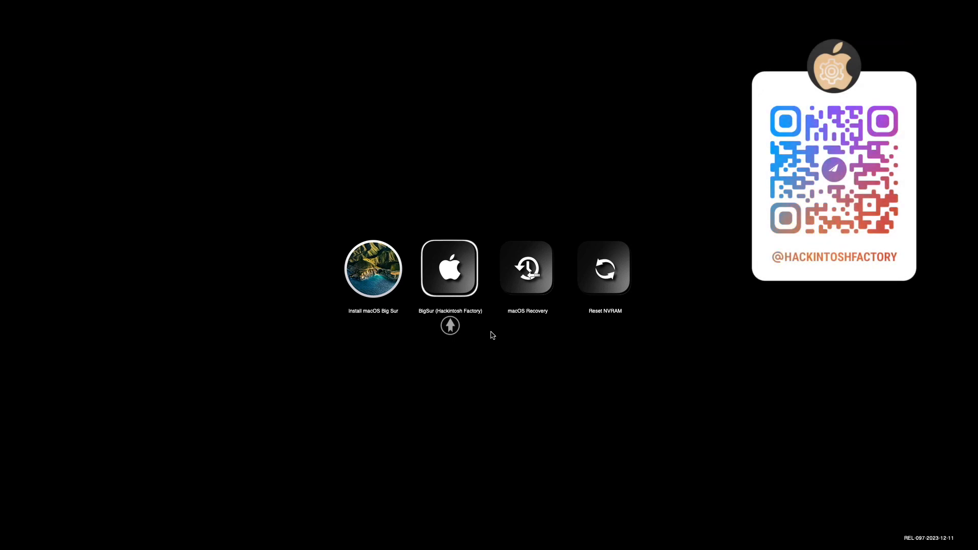
key("Return")
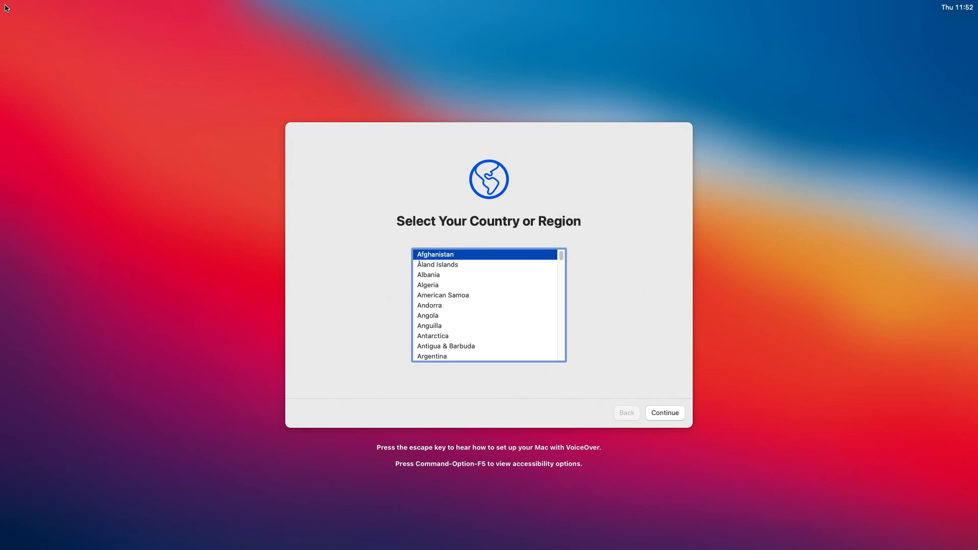
- Set United States as the country or region and continue the setup
key("u")
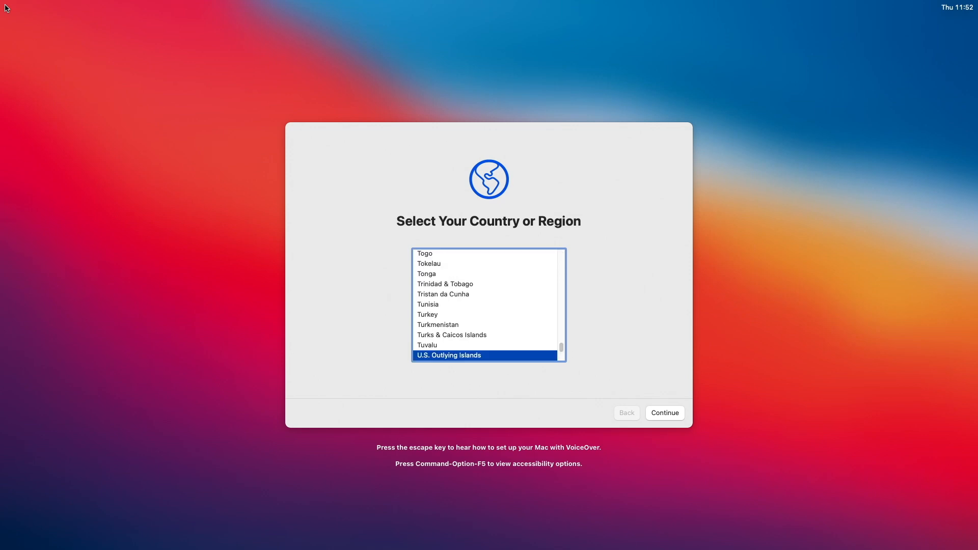
key("Down")
key("Down")
key("Down")
key("Down")
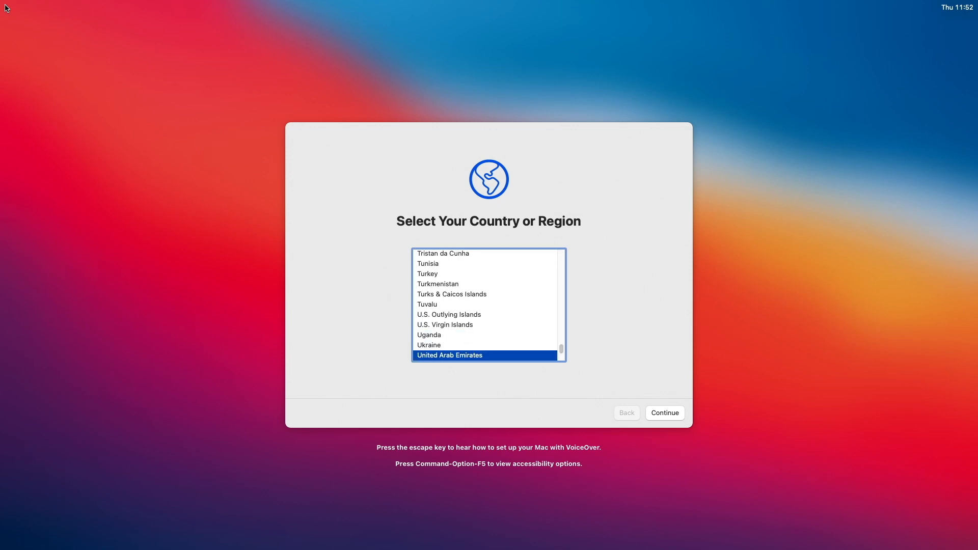
key("Down")
key("Down")
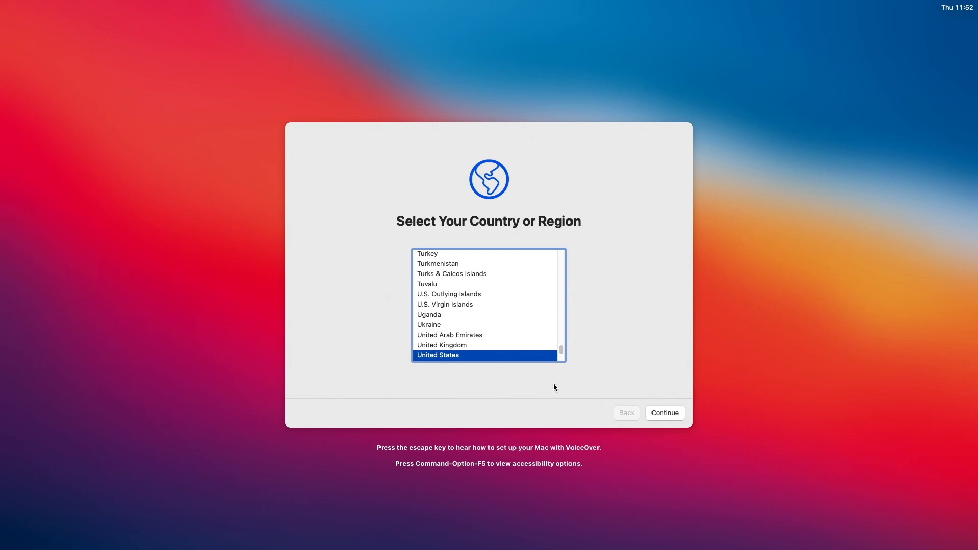
left_click(658, 411)
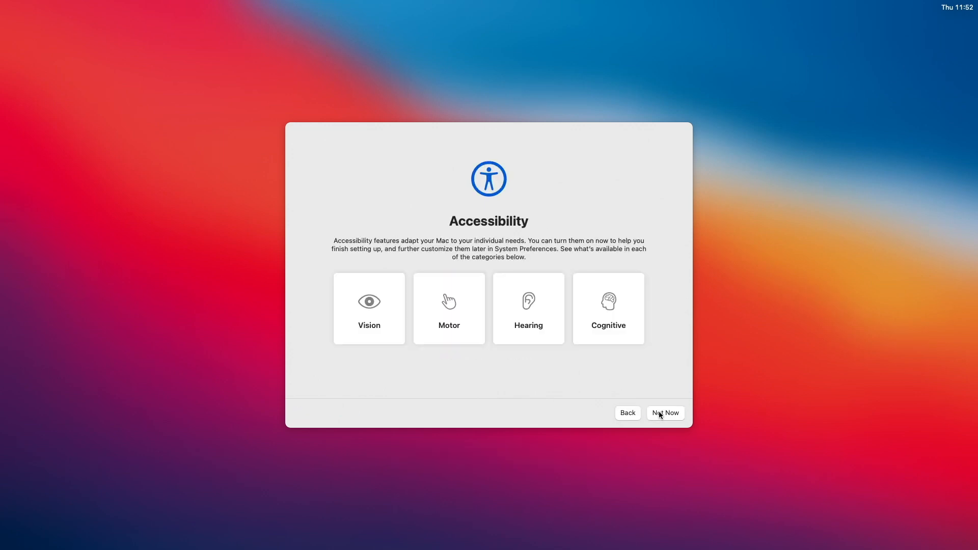
- Skip the accessibility options and the Migration Assistant transfer
left_click(658, 411)
left_click(658, 411)
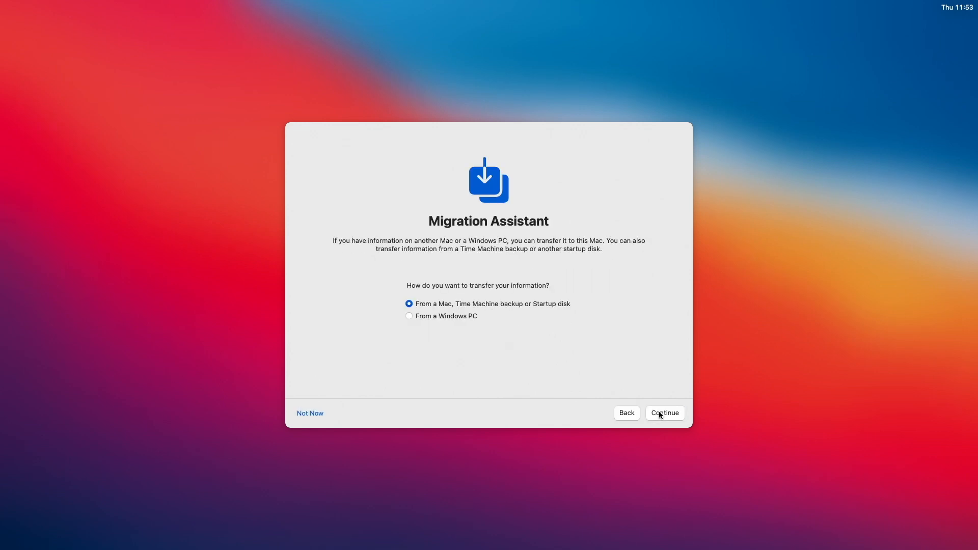
left_click(320, 413)
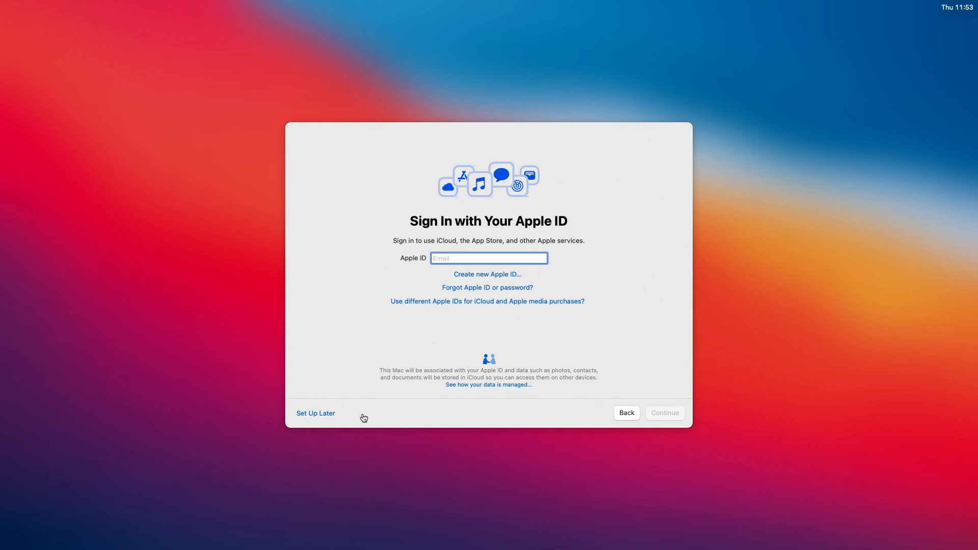
- Skip signing in with an Apple ID and agree to the macOS terms and conditions
left_click(331, 412)
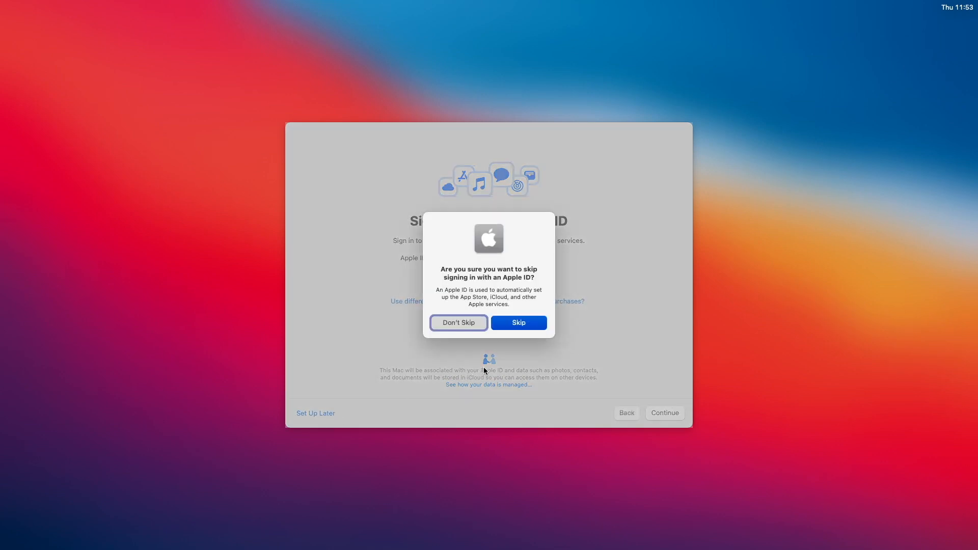
left_click(527, 325)
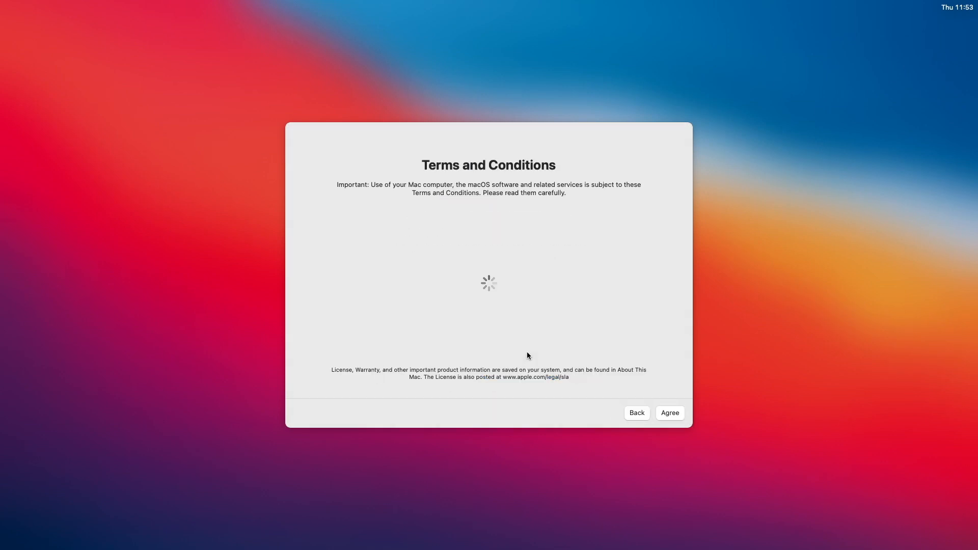
left_click(675, 415)
left_click(518, 313)
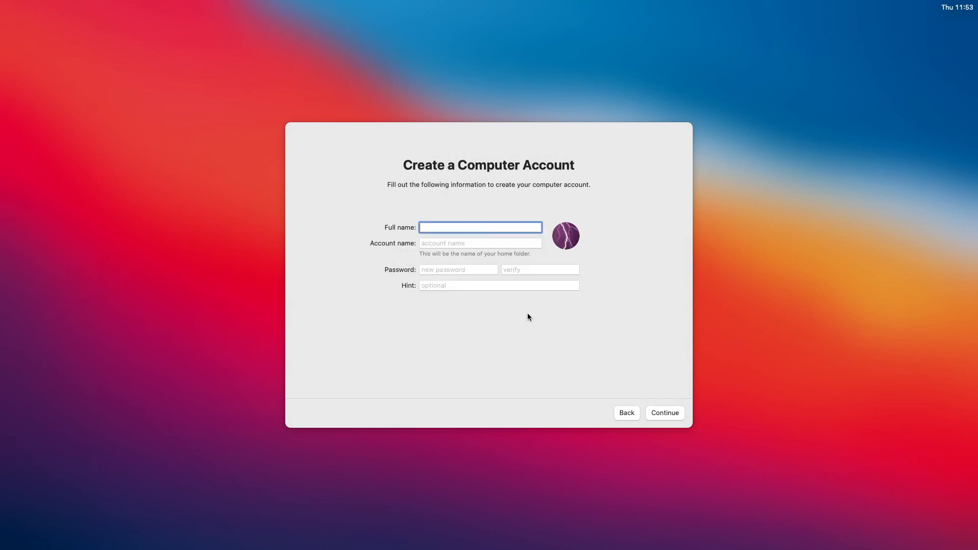
- Create the computer account with full name "Hackintosh Factory Youtube", entering and verifying the account password
type("Hackintosh Factory Youtube")
key("Tab")
key("Tab")
type("••")
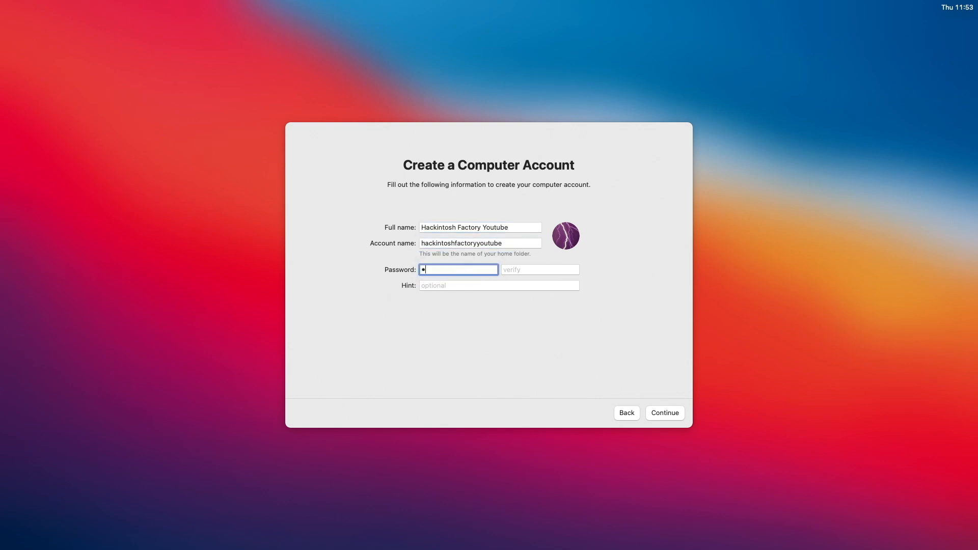
type("••••")
key("Tab")
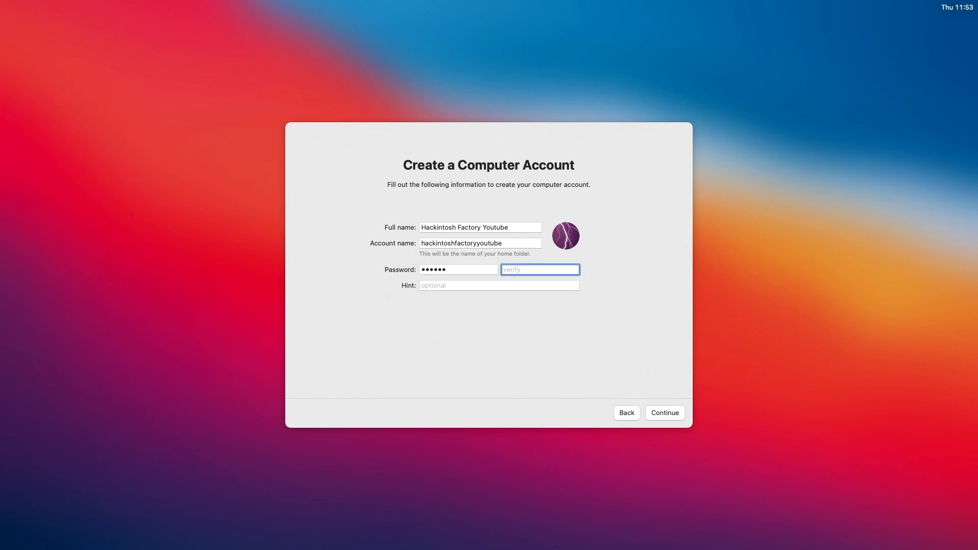
type("••••••")
left_click(673, 413)
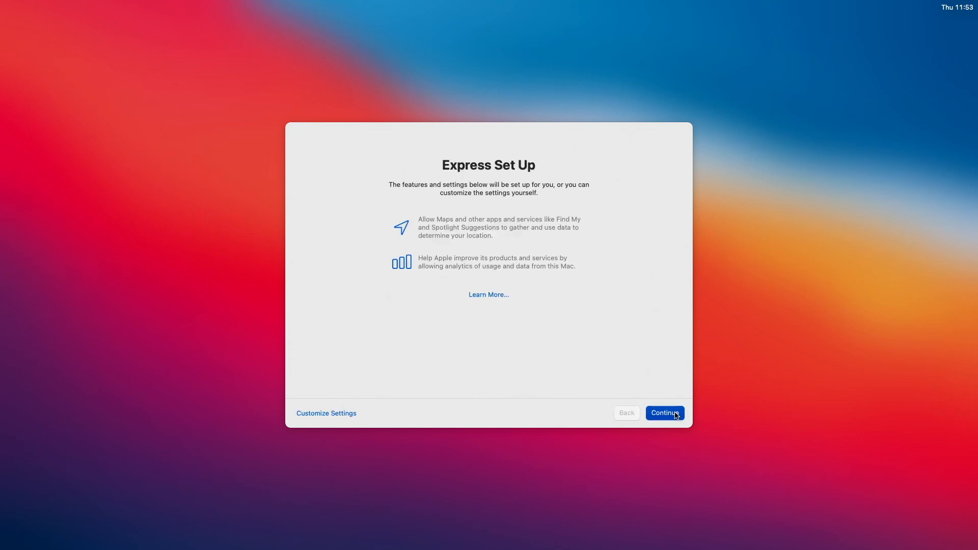
- Accept the Express Set Up, Analytics and Screen Time pages with their default settings
left_click(674, 412)
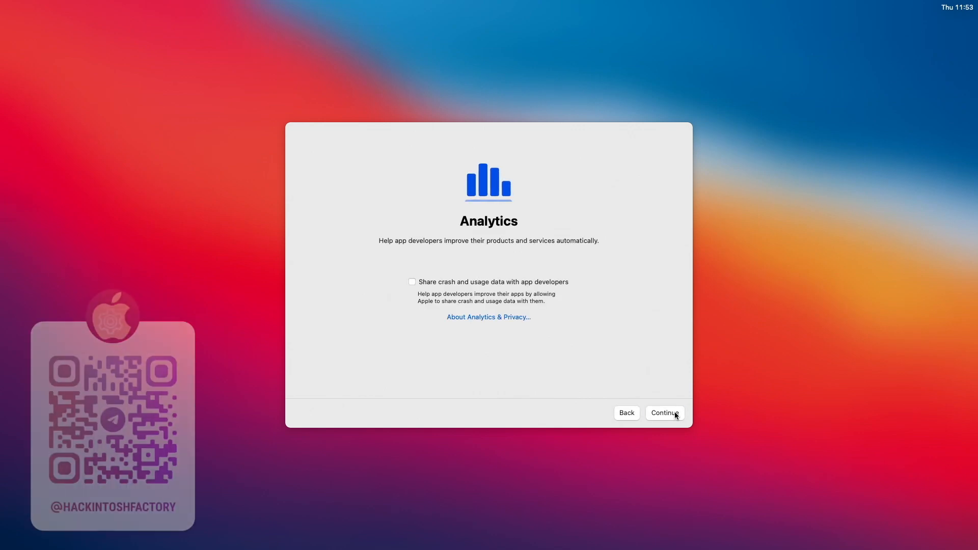
left_click(674, 412)
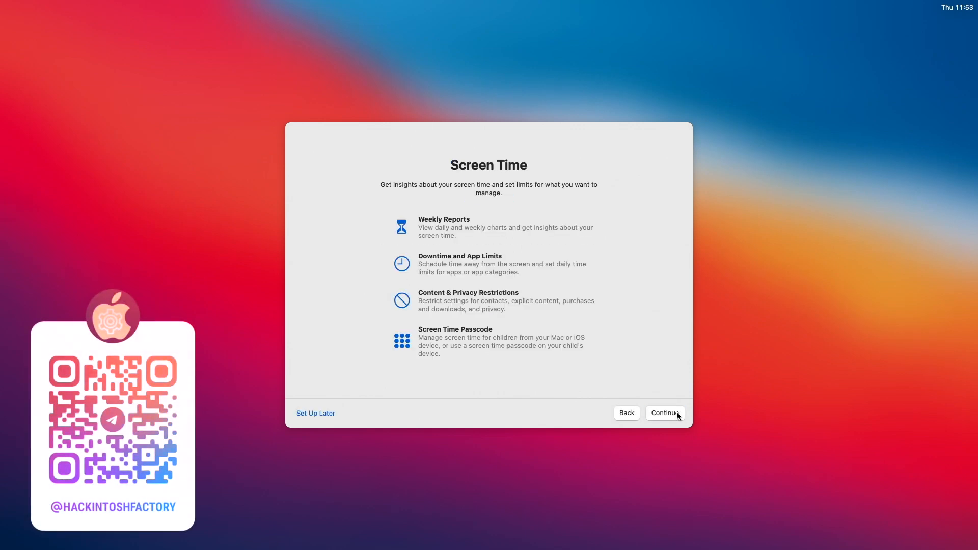
left_click(676, 412)
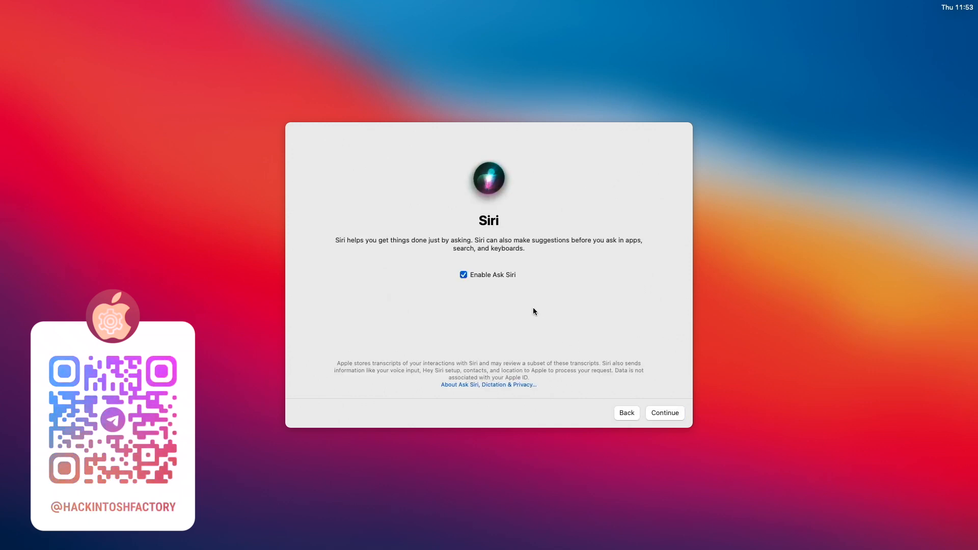
- Turn off Ask Siri and choose the Dark appearance to complete the setup assistant
left_click(498, 274)
left_click(657, 413)
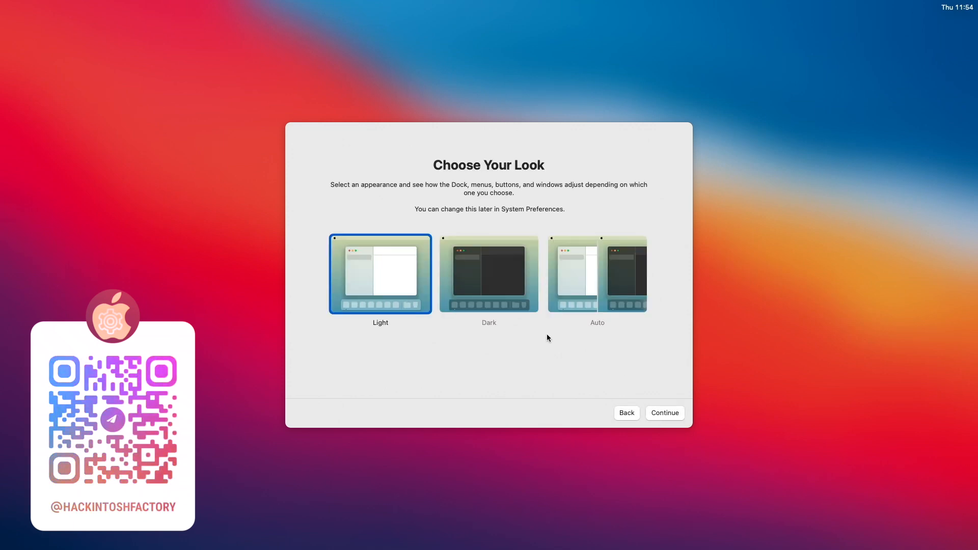
left_click(513, 307)
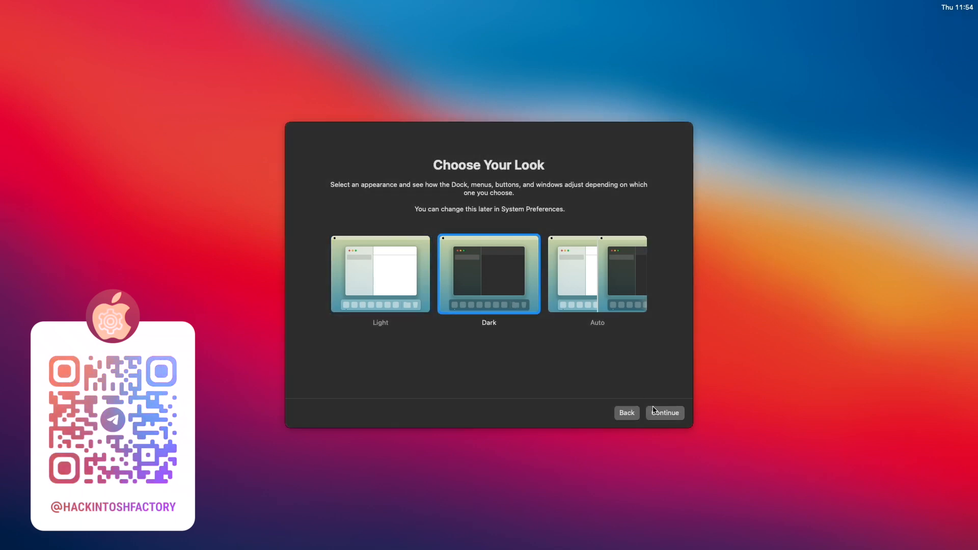
left_click(672, 416)
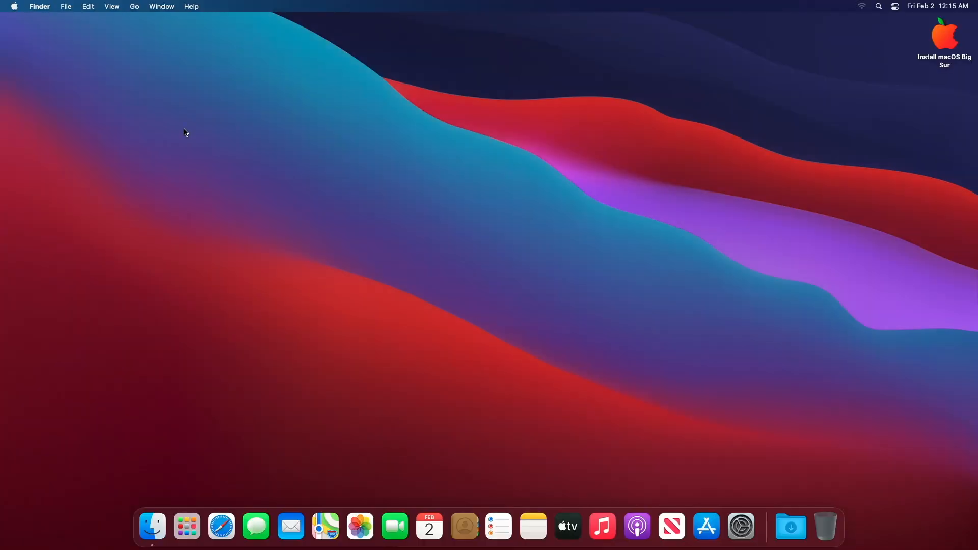
- Show the About This Mac overview to check the installed macOS version and hardware
left_click(14, 7)
left_click(22, 26)
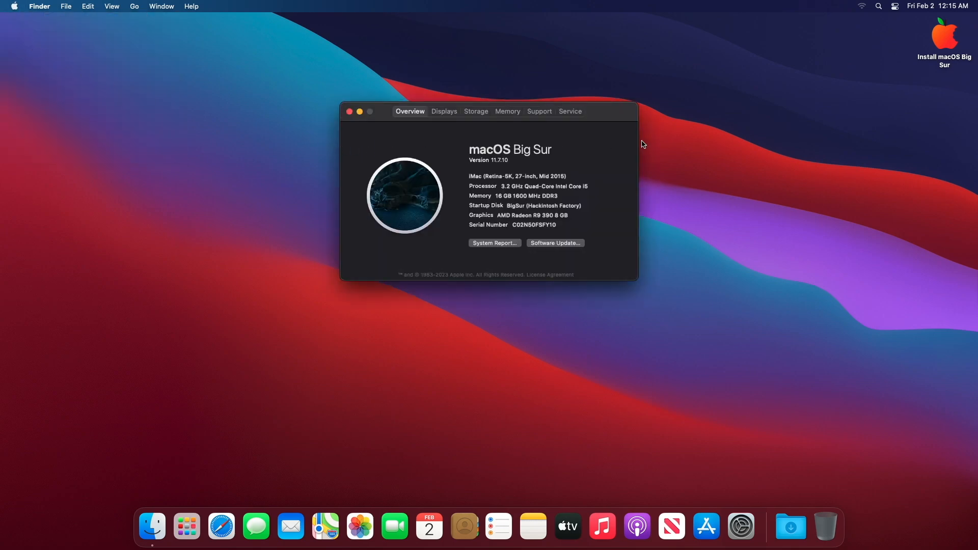
- Launch Clover Configurator from the FILES folder on the Install macOS Big Sur volume
double_click(933, 50)
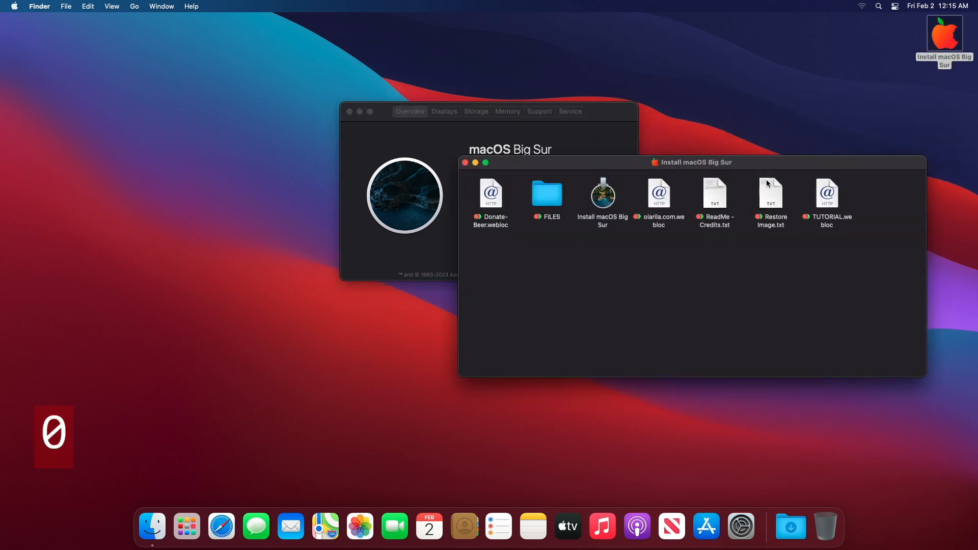
double_click(555, 193)
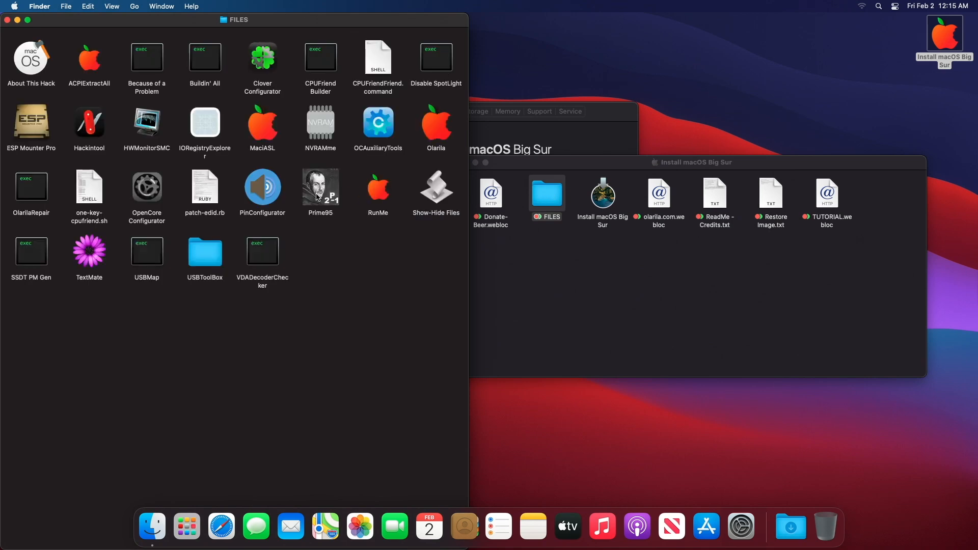
double_click(264, 58)
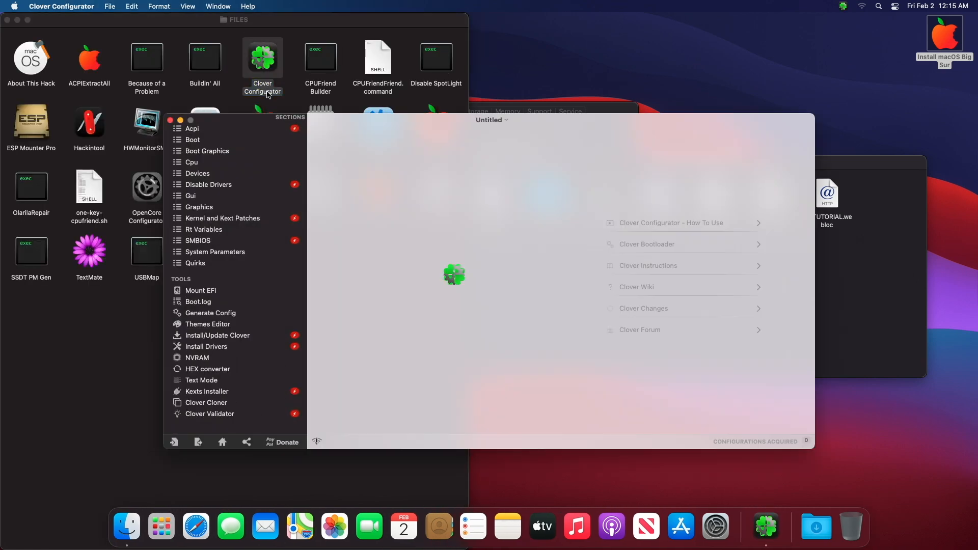
- Mount the EFI partitions of the SanDisk USB installer and the Hitachi hard disk, authorizing the change with the account password
left_click(253, 292)
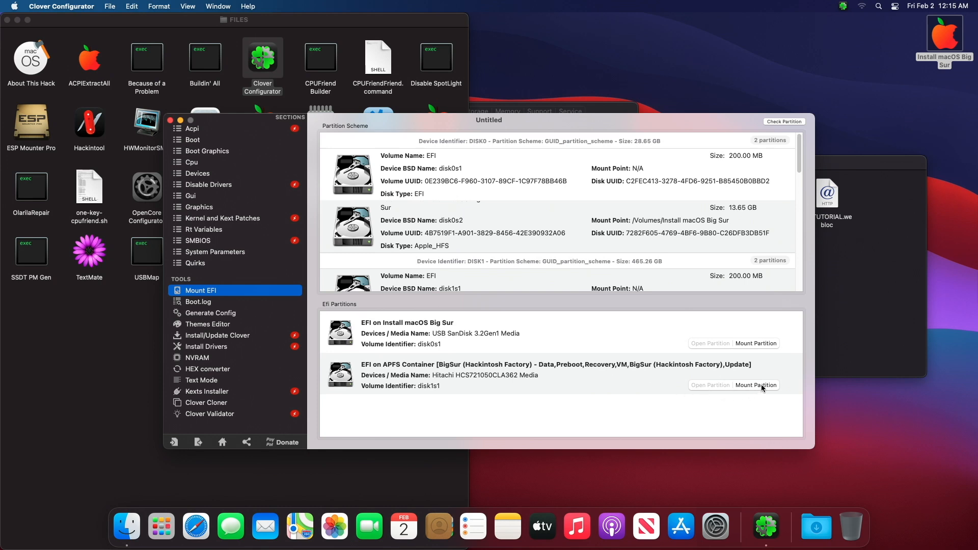
left_click(750, 344)
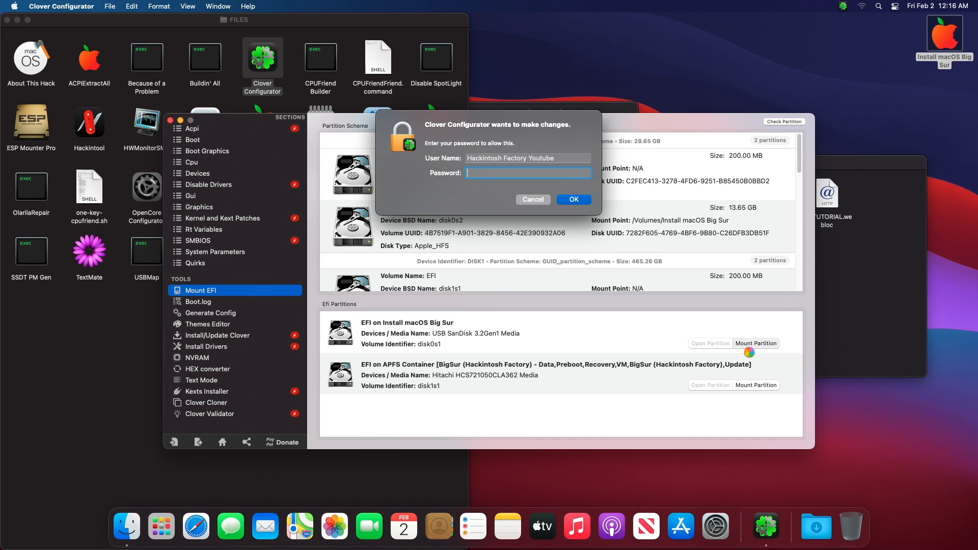
type("******")
key("Return")
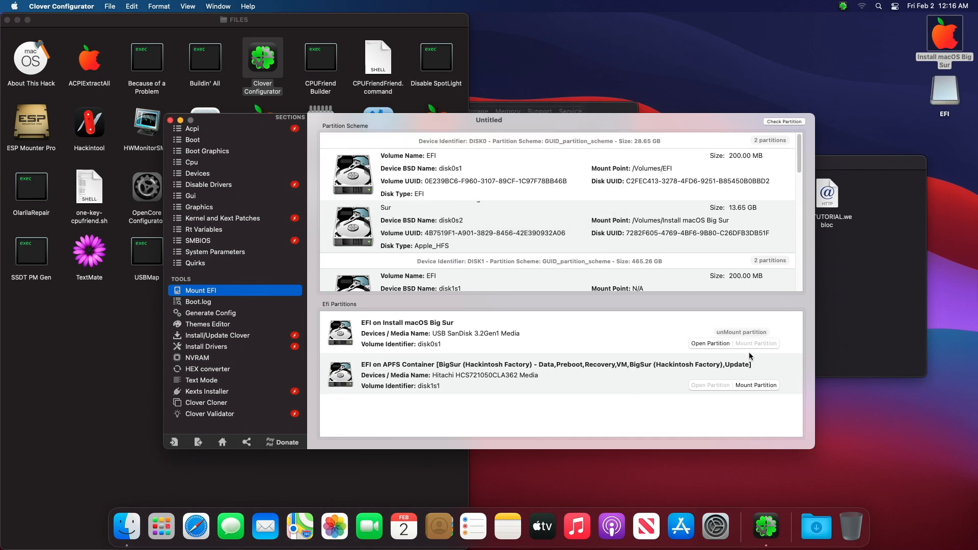
left_click(748, 386)
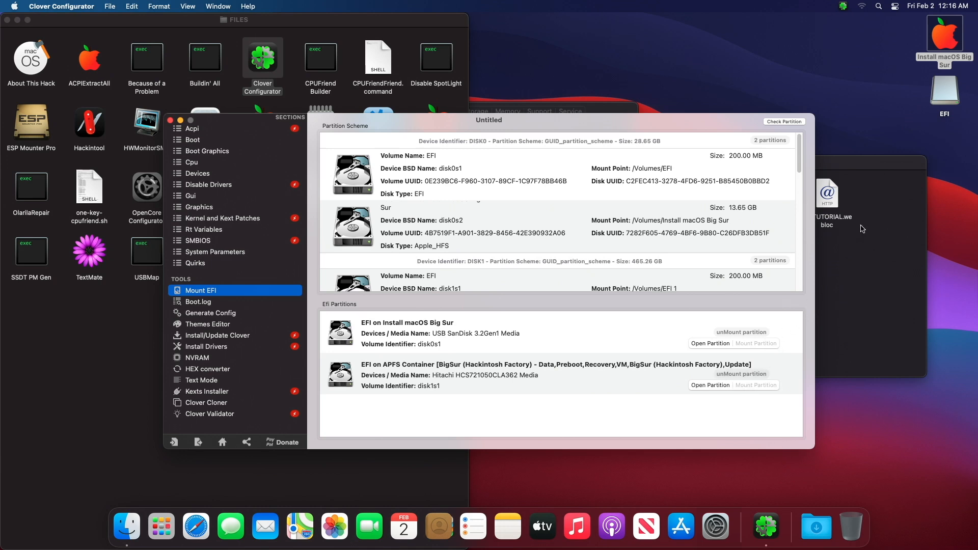
- Open the USB installer's EFI volume, enlarge its window and copy the EFI folder to the clipboard
left_click(940, 99)
double_click(940, 100)
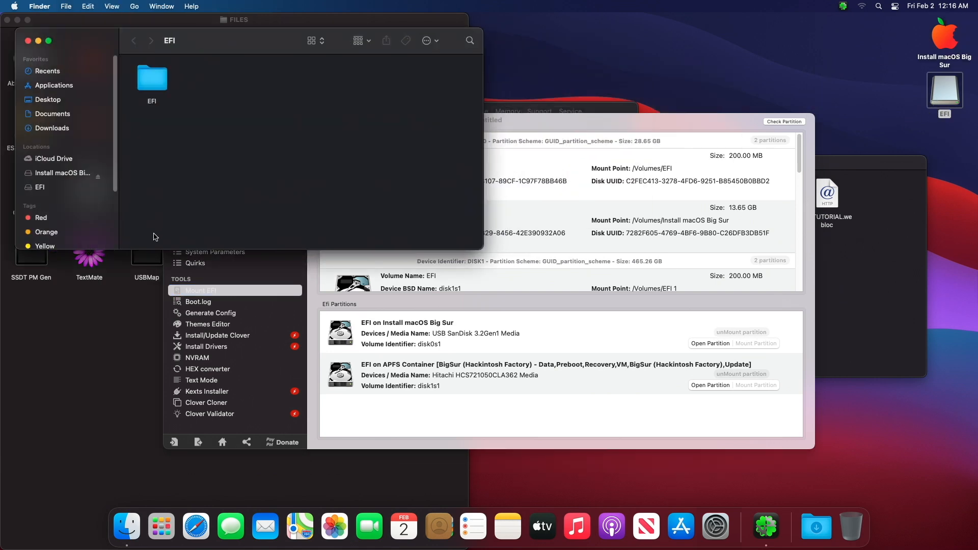
left_click_drag(151, 251, 137, 381)
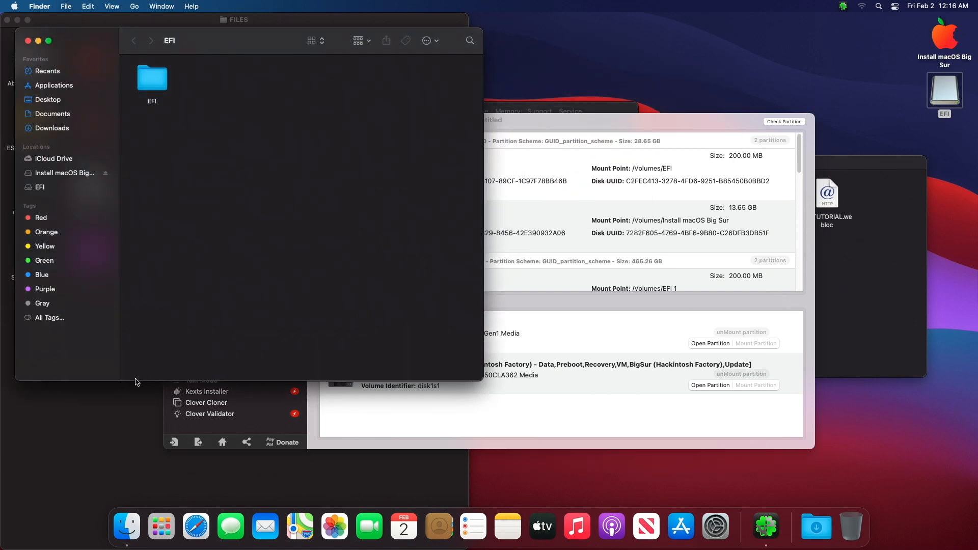
left_click(84, 189)
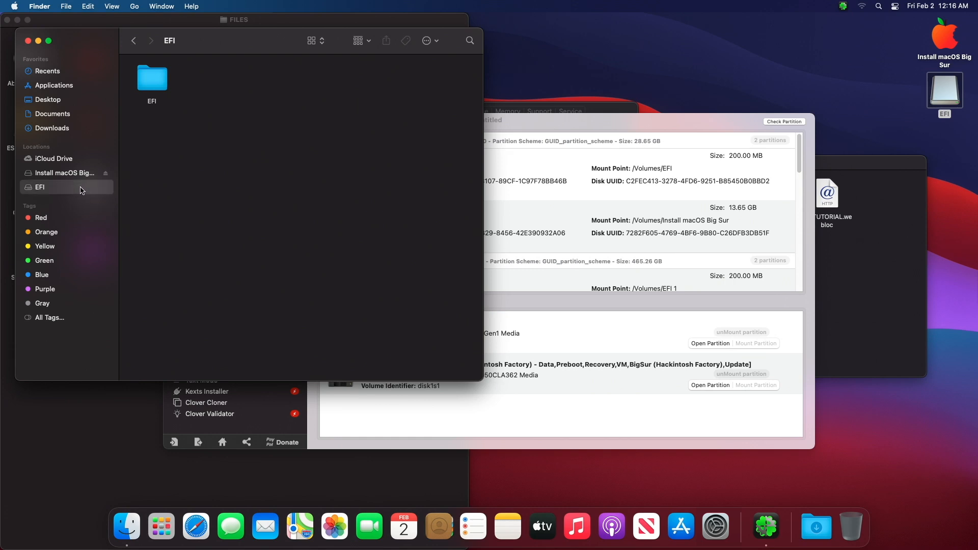
right_click(150, 84)
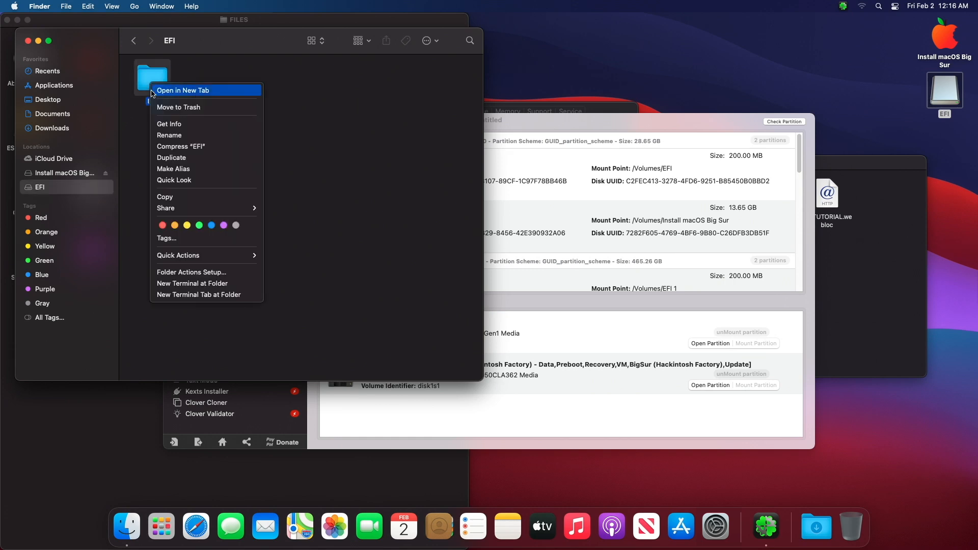
left_click(163, 197)
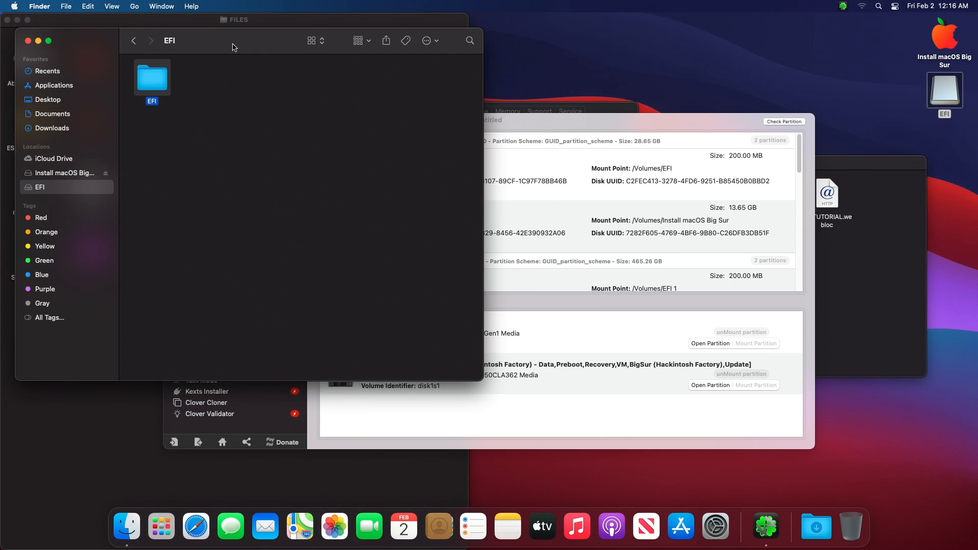
- Move the existing EFI folder on the hard disk's EFI partition to the Trash and empty the Trash
left_click_drag(234, 46, 245, 51)
left_click(135, 6)
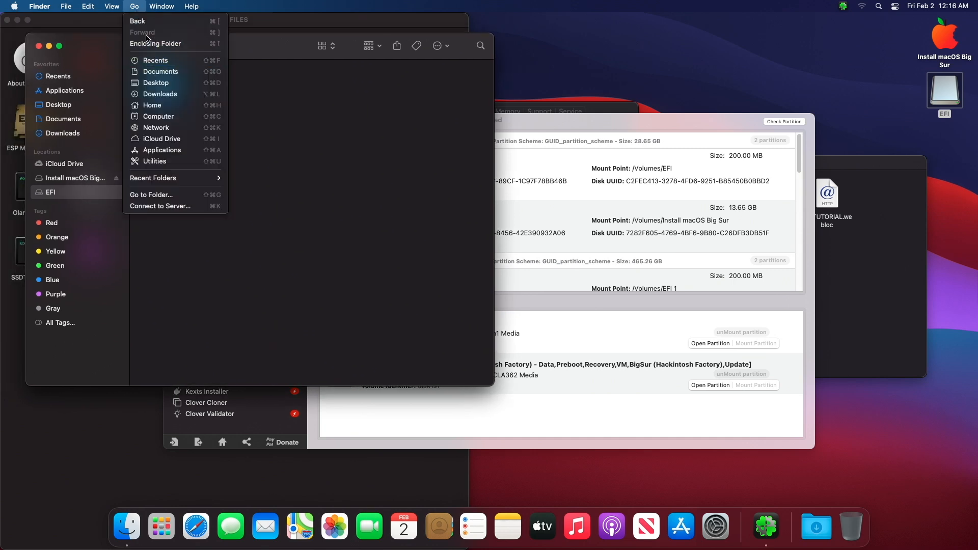
left_click(163, 117)
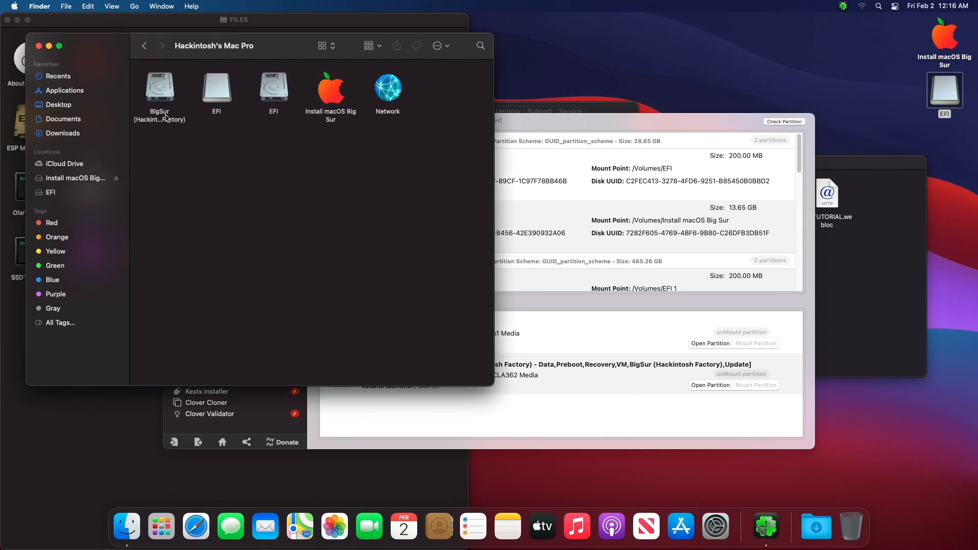
double_click(274, 92)
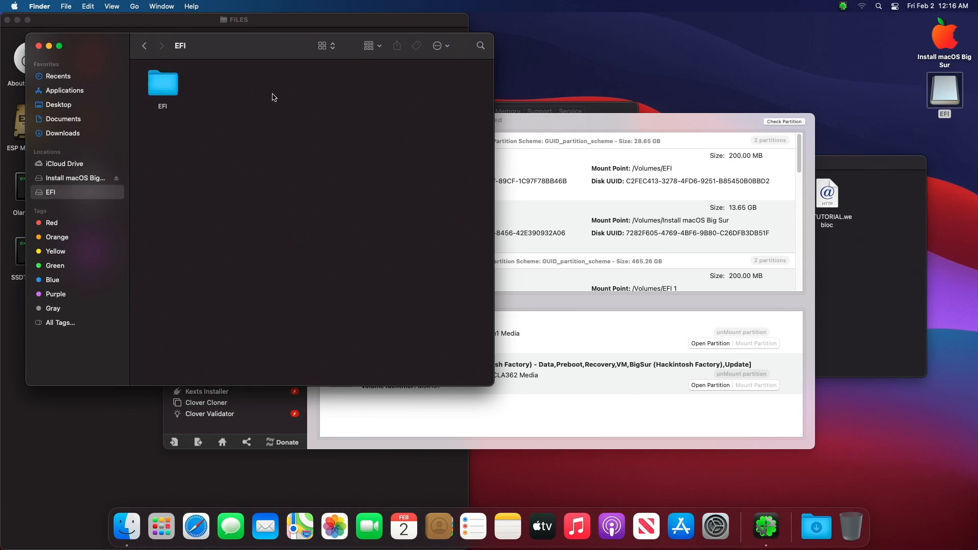
right_click(172, 92)
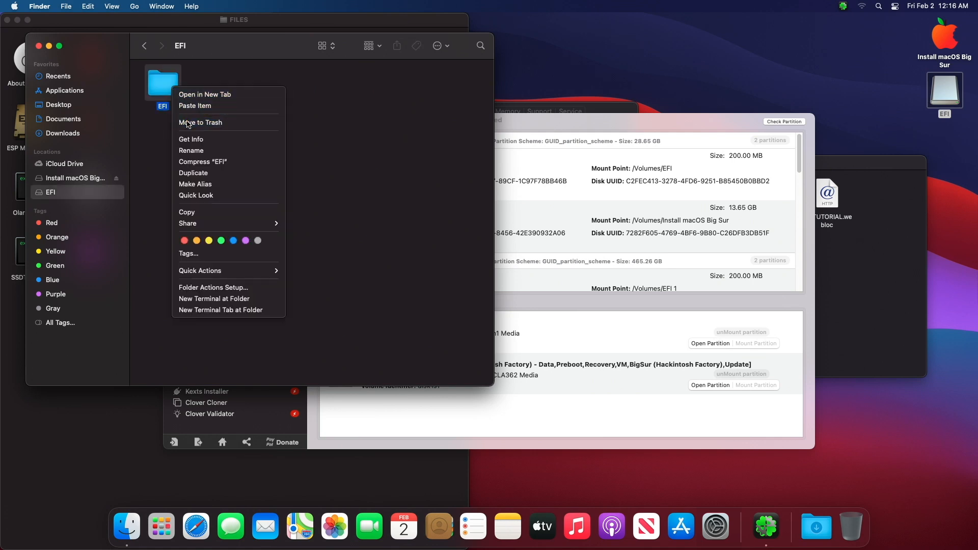
left_click(188, 121)
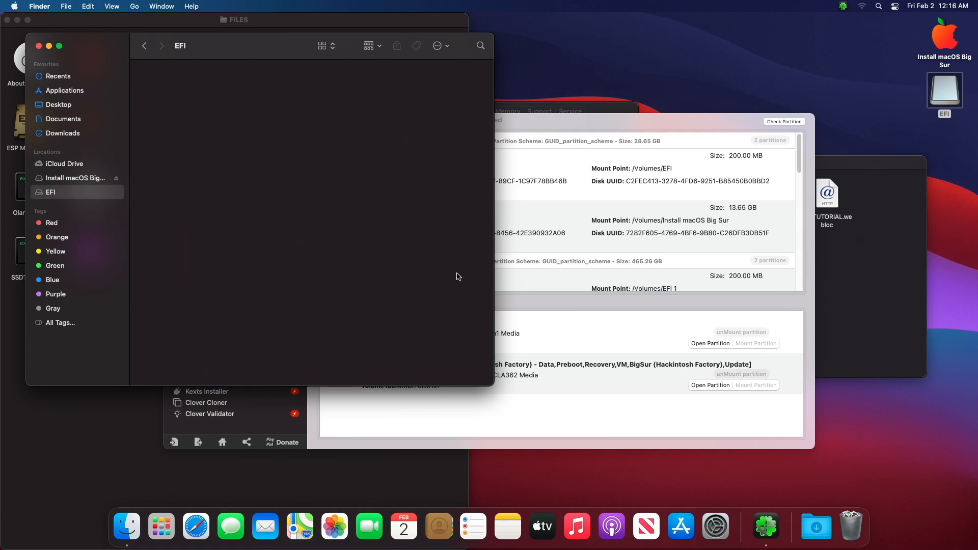
right_click(848, 528)
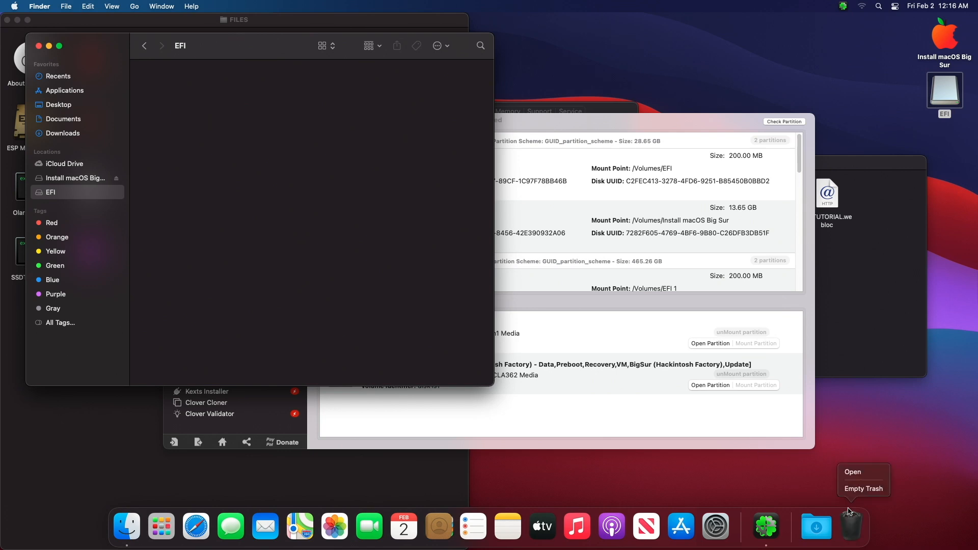
left_click(861, 493)
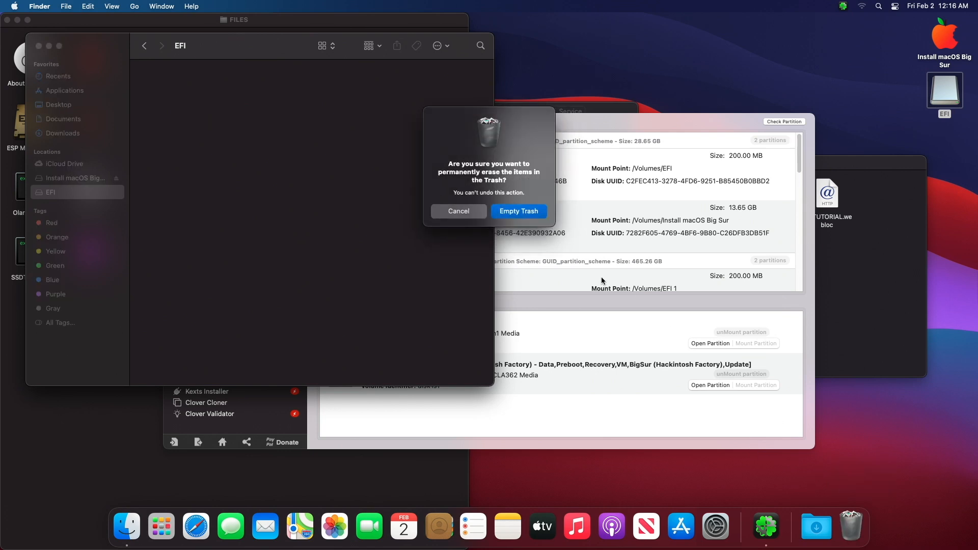
left_click(521, 213)
- Copy the EFI folder from the USB installer's EFI volume into the hard disk's empty EFI partition
right_click(269, 188)
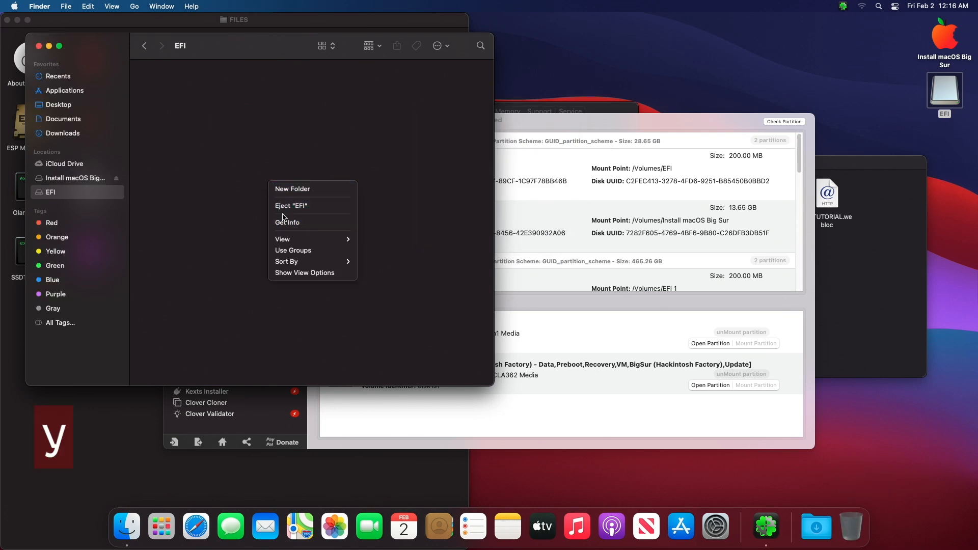
left_click(230, 217)
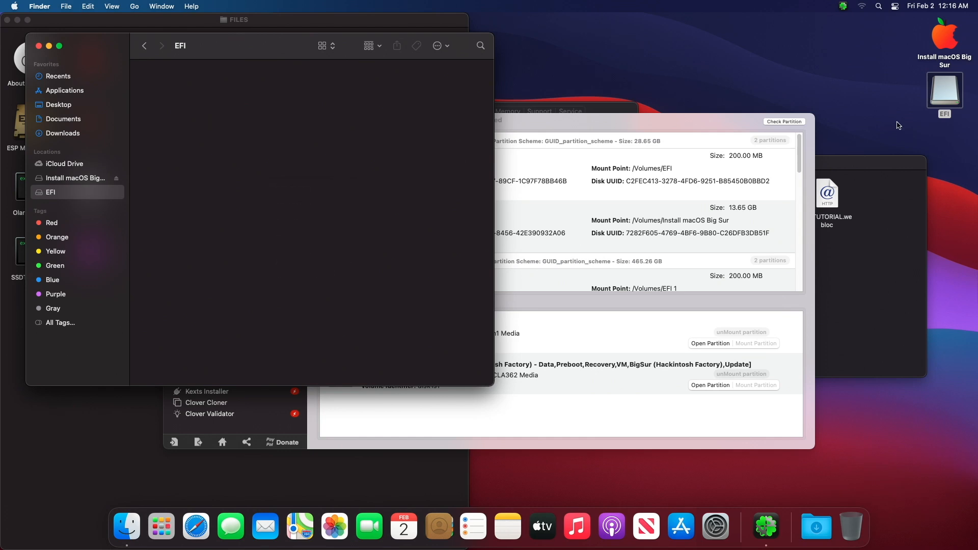
double_click(942, 101)
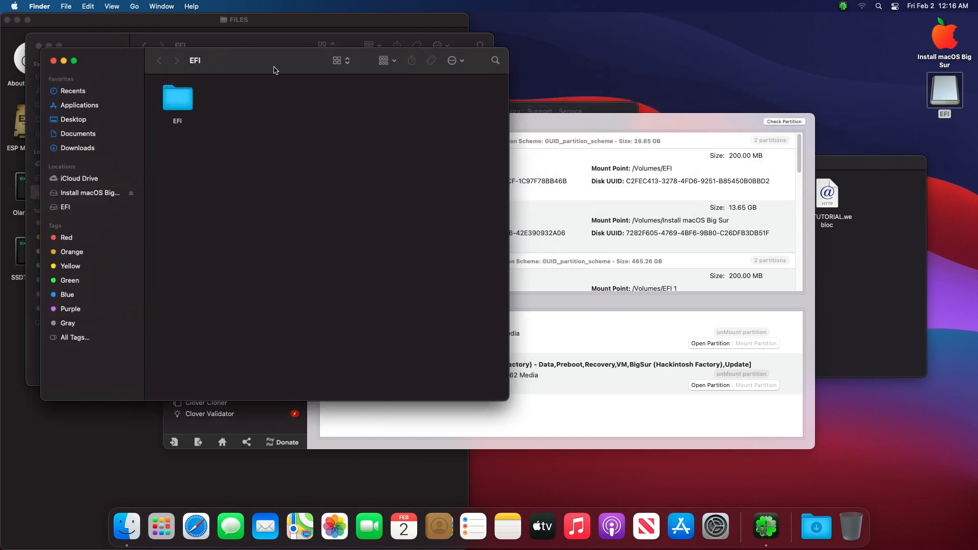
left_click_drag(476, 133, 243, 153)
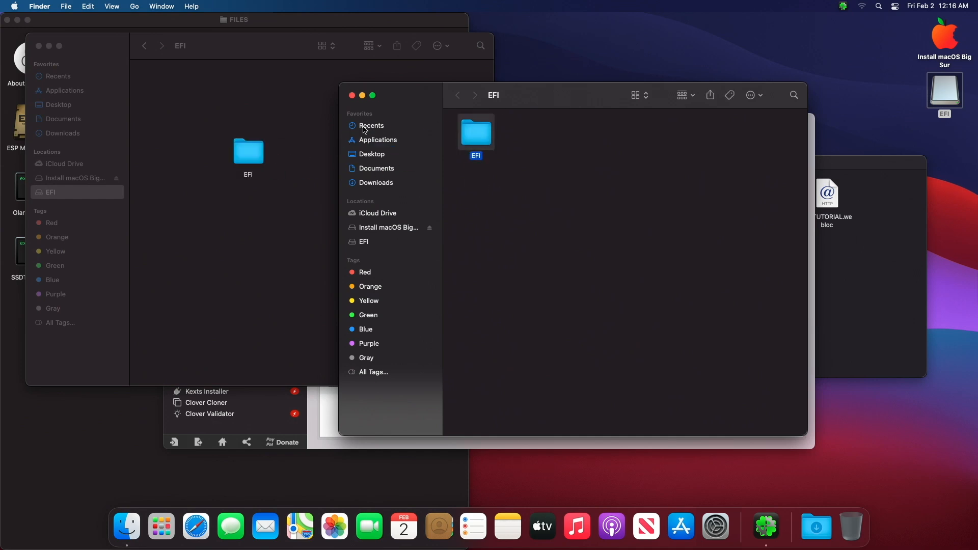
- Close the EFI, FILES and Install macOS Big Sur windows, the Clover Configurator window and About This Mac
left_click(352, 95)
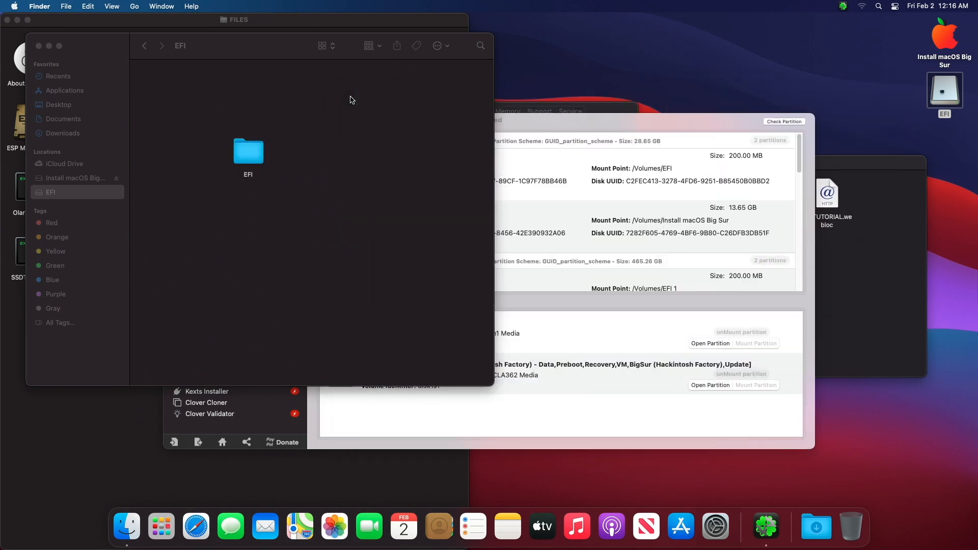
left_click(39, 46)
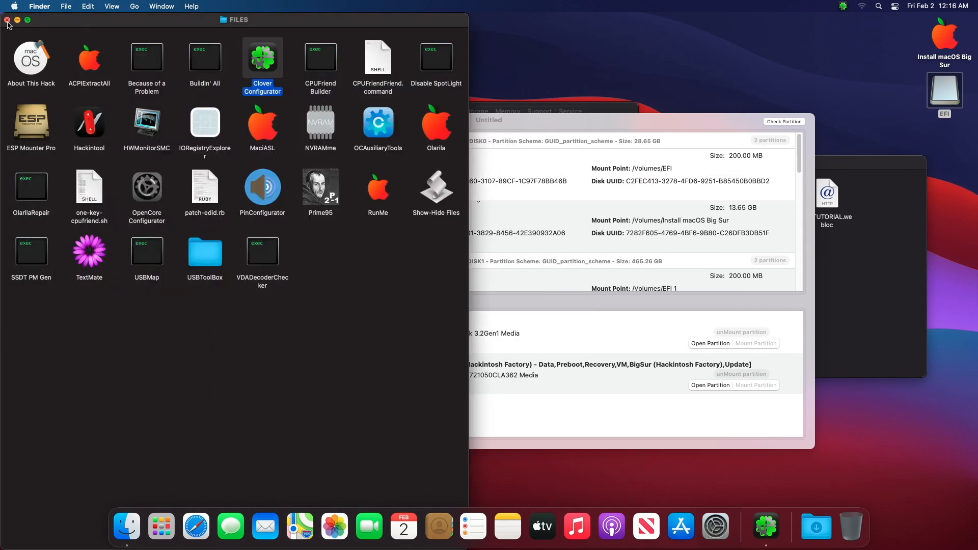
left_click(8, 19)
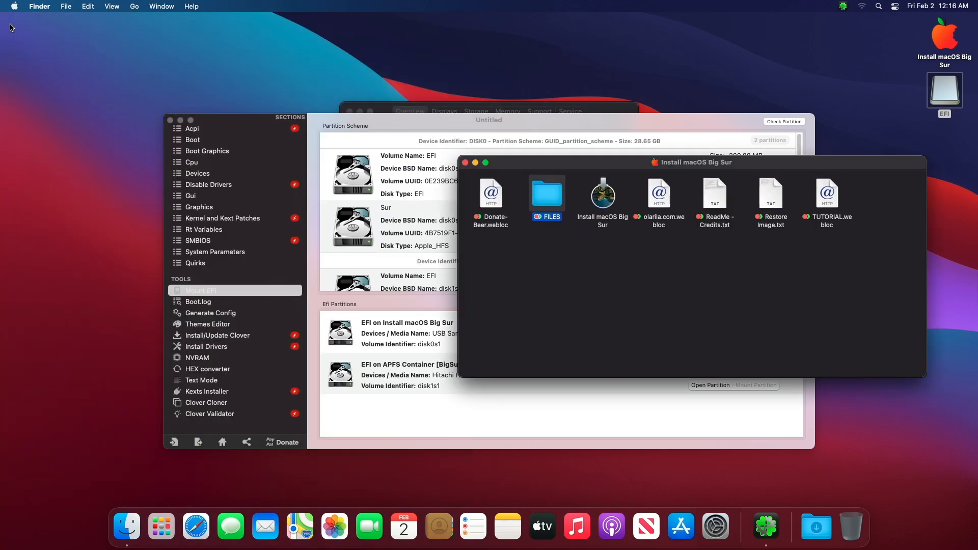
left_click(170, 120)
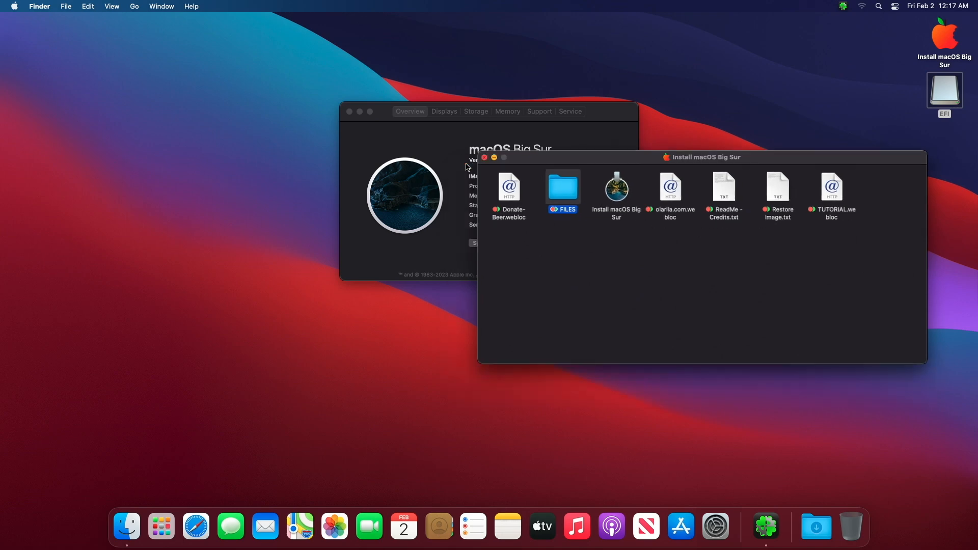
left_click(466, 163)
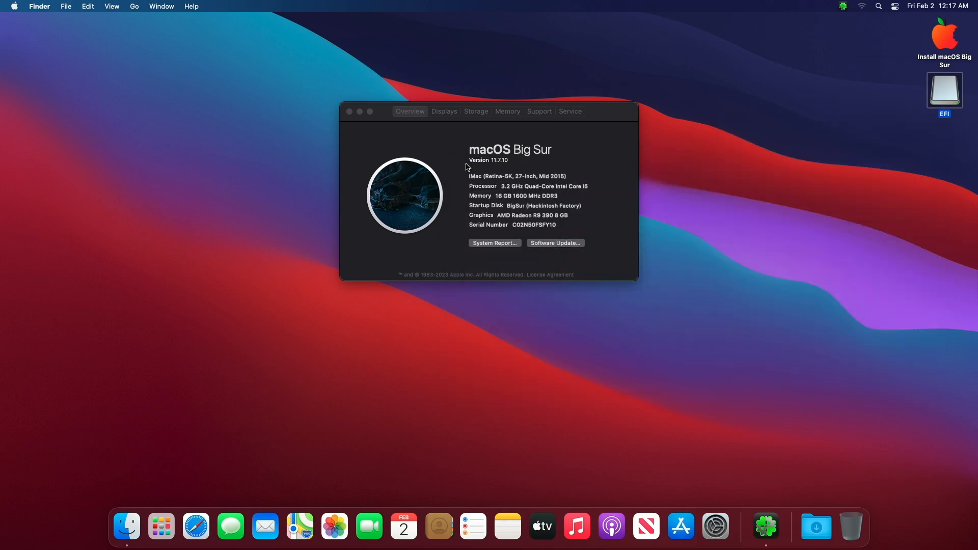
left_click(466, 166)
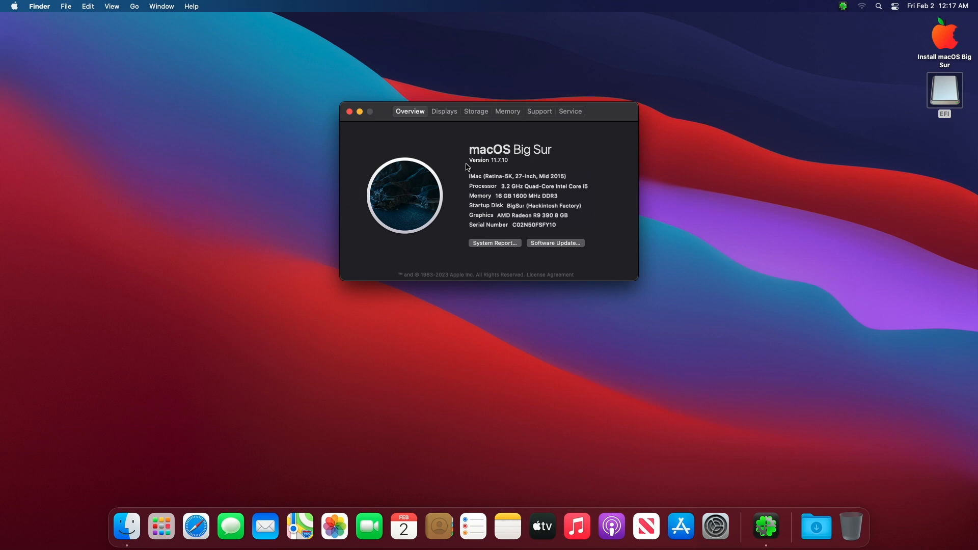
left_click(349, 111)
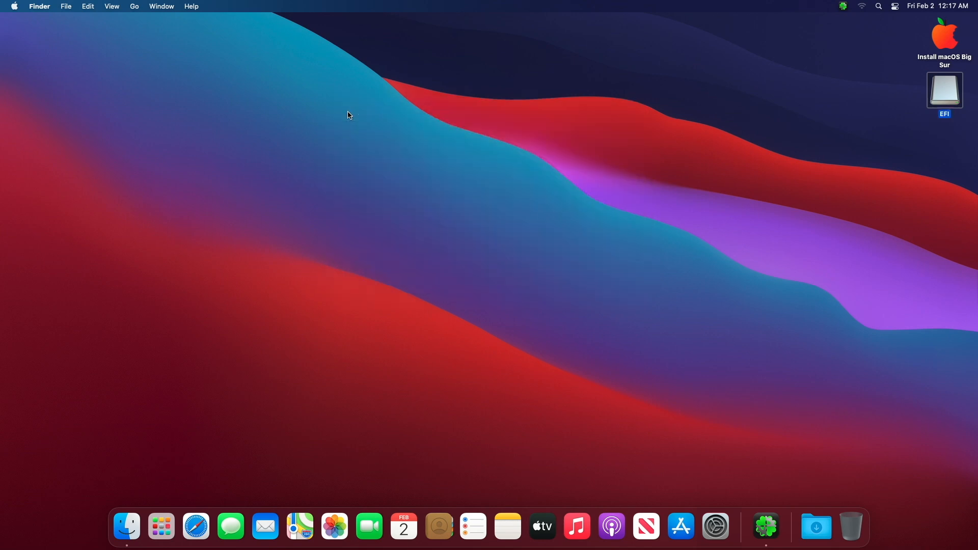